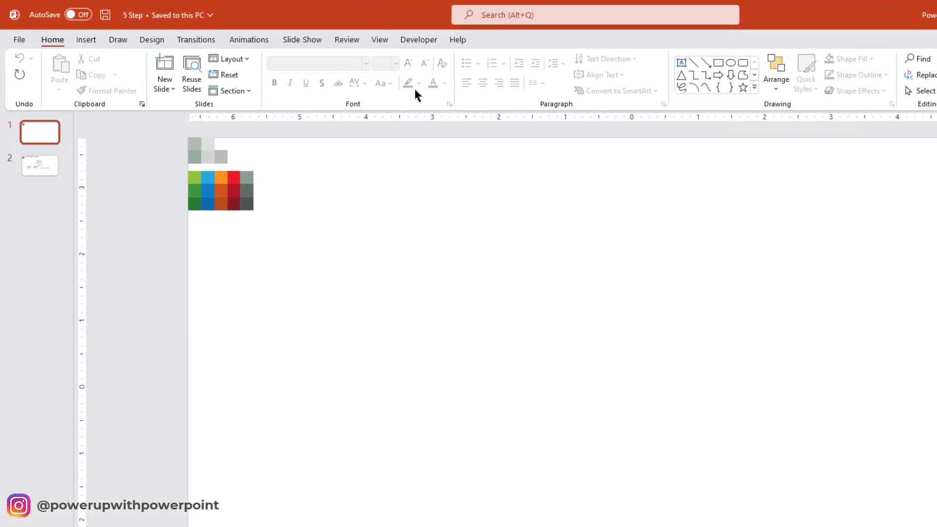
- Turn on the slide alignment guides and switch the slide background to a gradient fill
{"action": "left_click", "coordinate": [307, 32]}
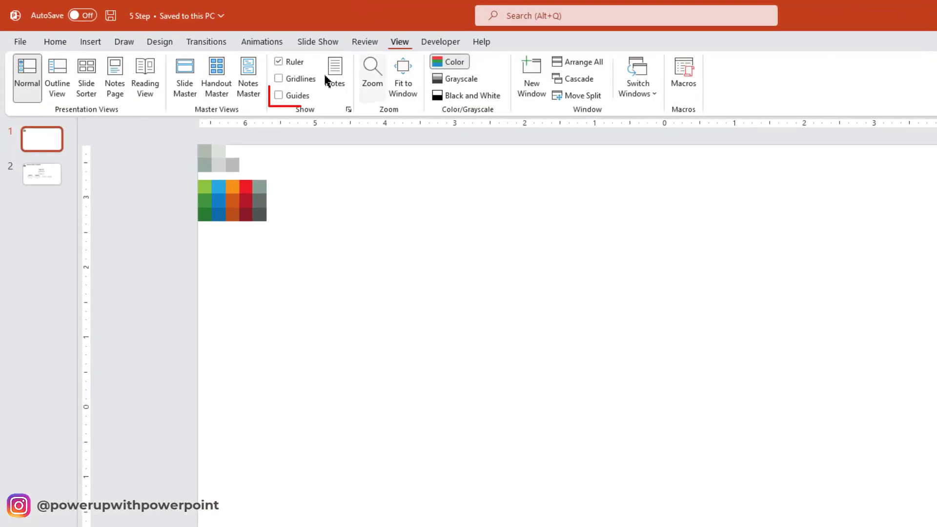
{"action": "left_click", "coordinate": [279, 96]}
{"action": "right_click", "coordinate": [398, 234]}
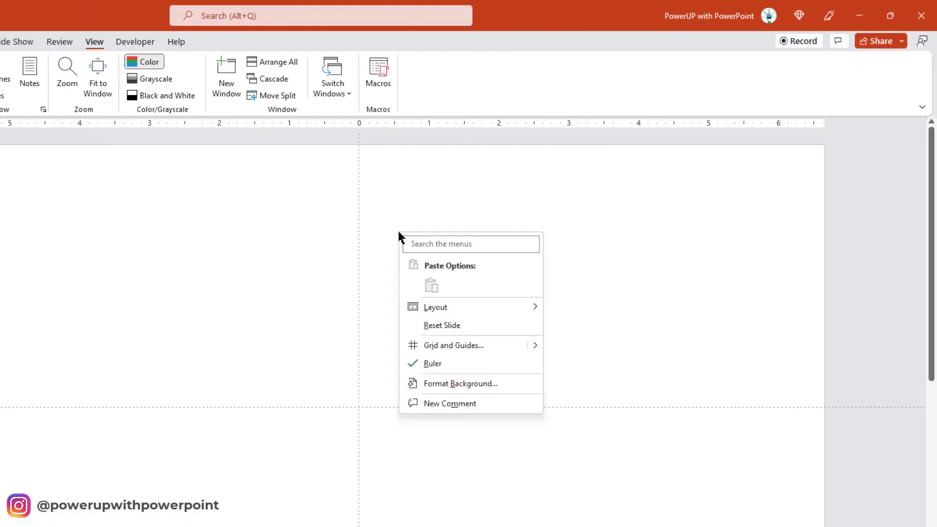
{"action": "left_click", "coordinate": [431, 384]}
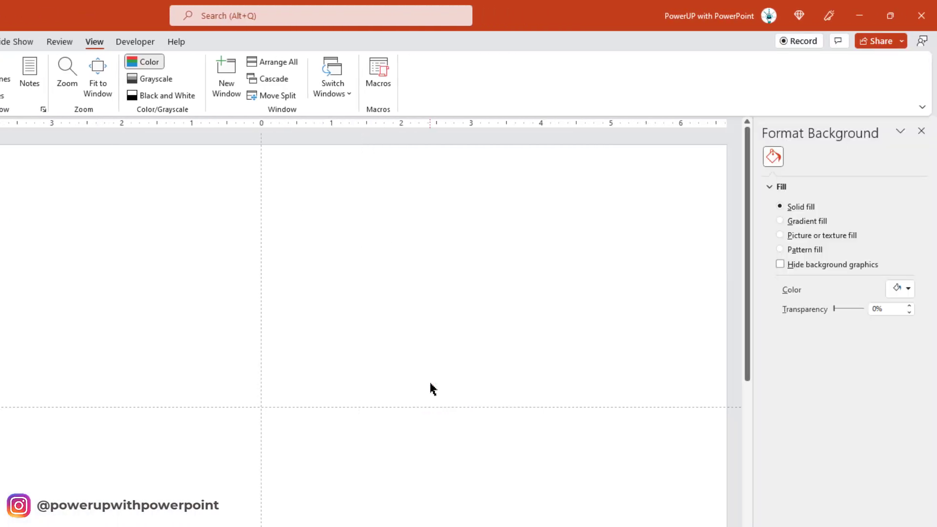
{"action": "left_click", "coordinate": [779, 222]}
- Make the gradient radial from the centre, deleting the last stop and moving the outer stop to 100%
{"action": "left_click", "coordinate": [905, 312]}
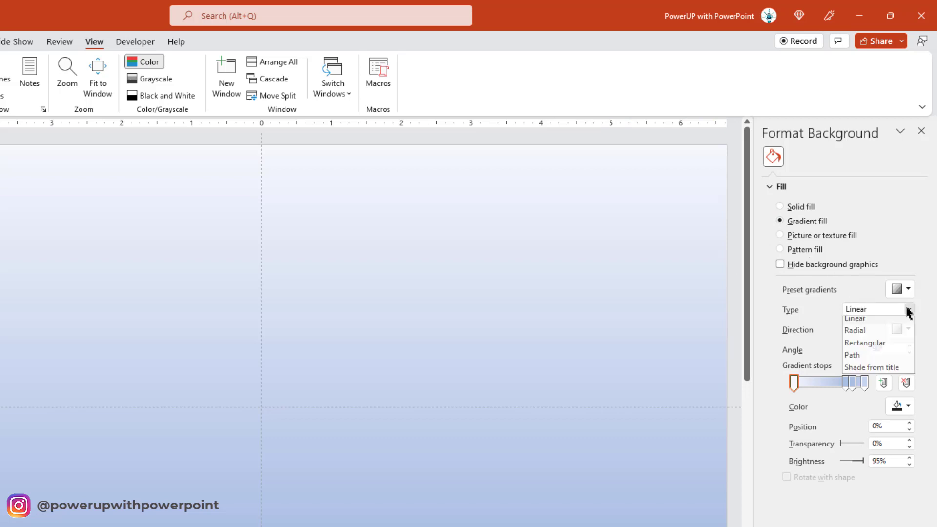
{"action": "key", "text": "Escape"}
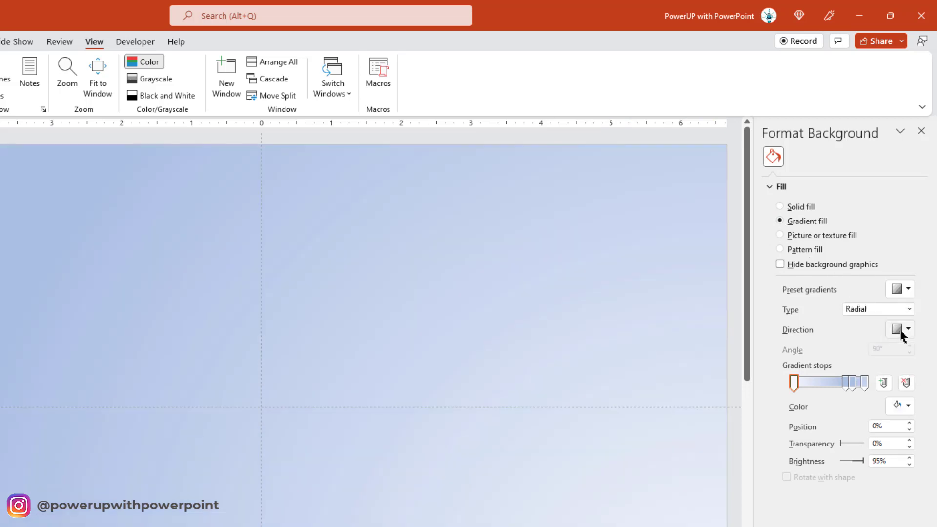
{"action": "left_click", "coordinate": [901, 330]}
{"action": "left_click", "coordinate": [867, 357]}
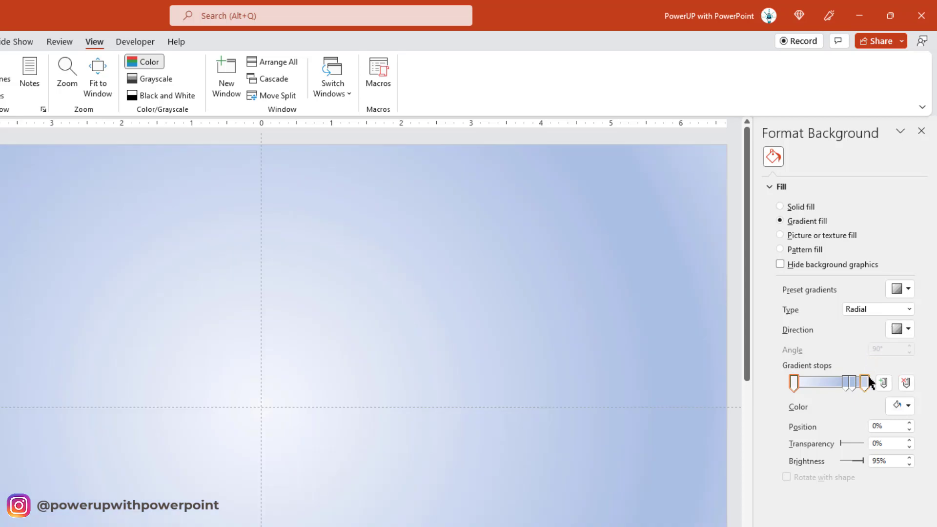
{"action": "left_click", "coordinate": [865, 383]}
{"action": "left_click", "coordinate": [906, 383]}
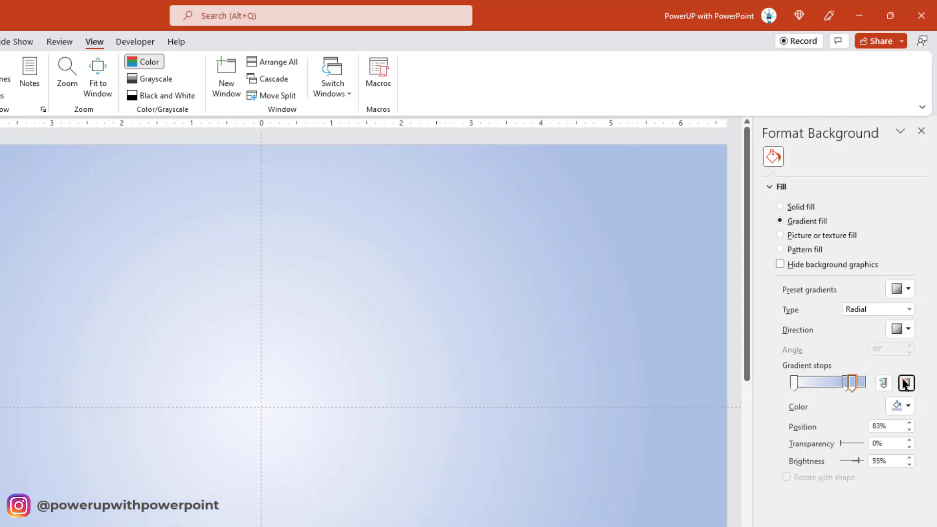
{"action": "mouse_move", "coordinate": [849, 386]}
{"action": "left_mouse_down"}
{"action": "mouse_move", "coordinate": [864, 387]}
{"action": "mouse_move", "coordinate": [836, 386]}
{"action": "left_mouse_up"}
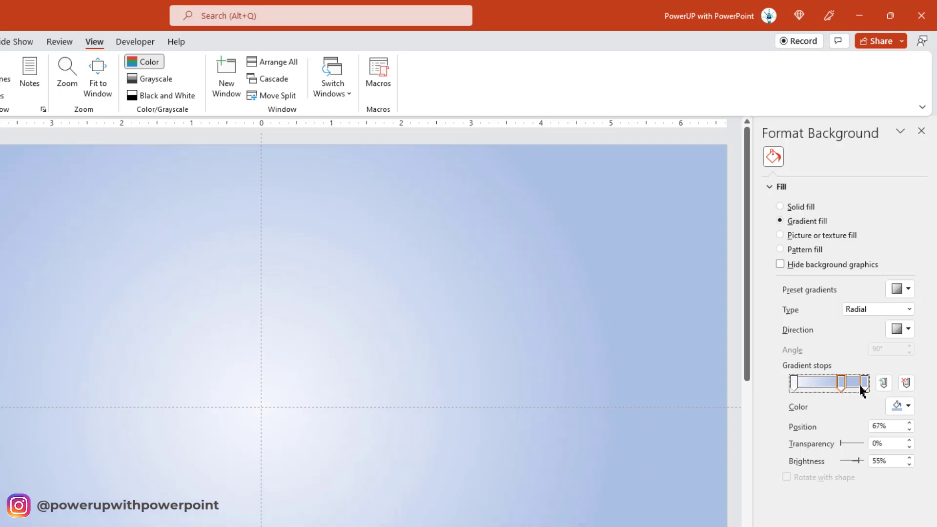
- Sample the grey swatch for the outer gradient stop and apply the same grey to the middle stop
{"action": "left_click", "coordinate": [905, 405]}
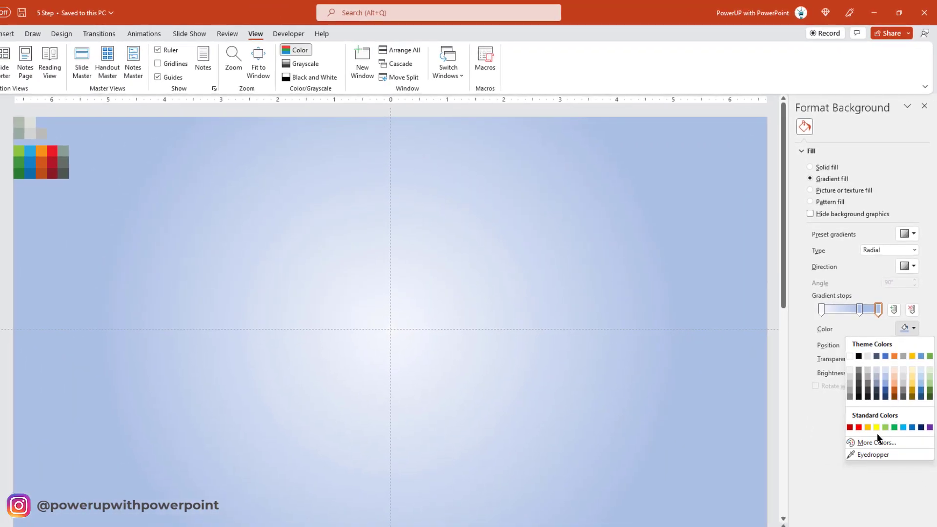
{"action": "left_click", "coordinate": [863, 454]}
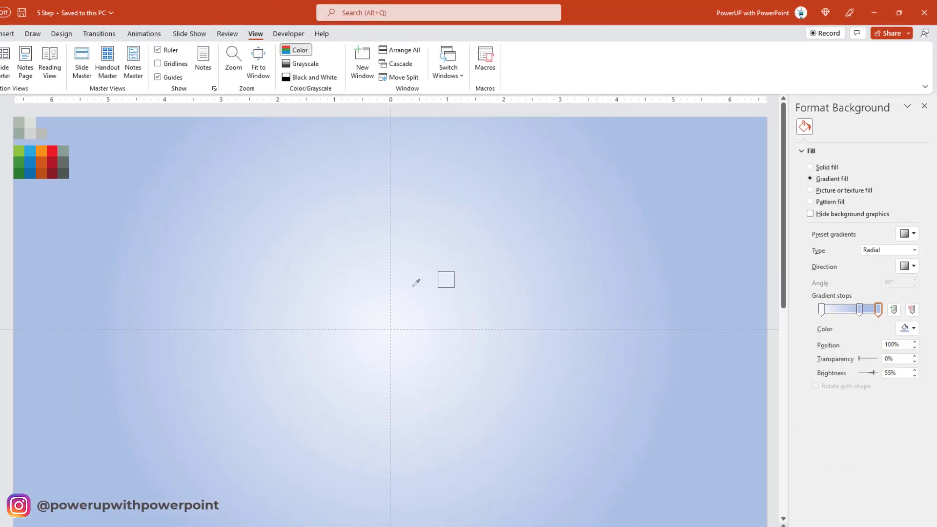
{"action": "left_click", "coordinate": [20, 121]}
{"action": "left_click", "coordinate": [859, 309]}
{"action": "left_click", "coordinate": [910, 328]}
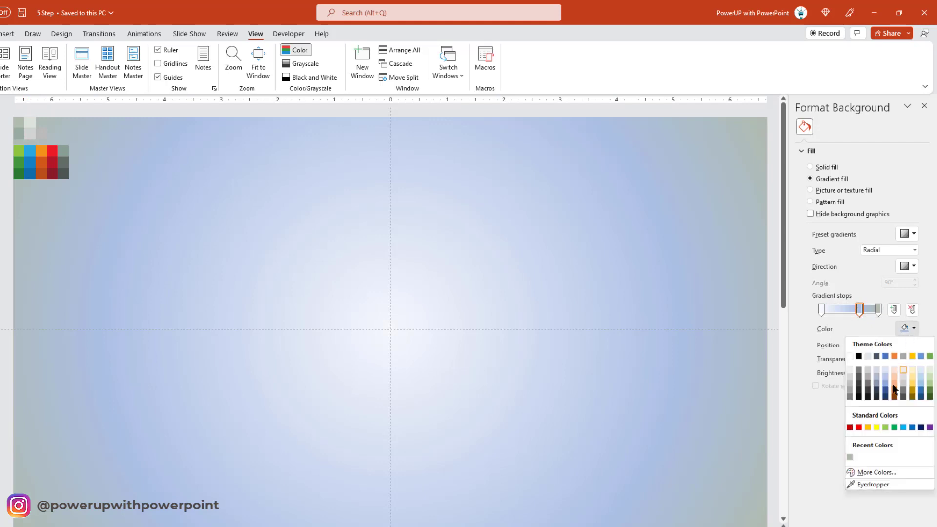
{"action": "left_click", "coordinate": [849, 457]}
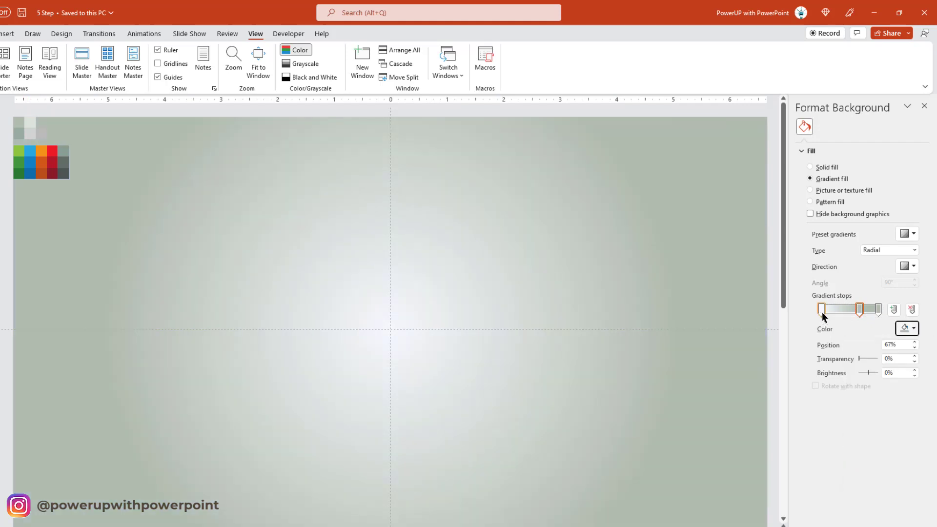
- Colour the first gradient stop with a sampled sage swatch and move it to 13%
{"action": "left_click", "coordinate": [821, 310]}
{"action": "left_click", "coordinate": [909, 328]}
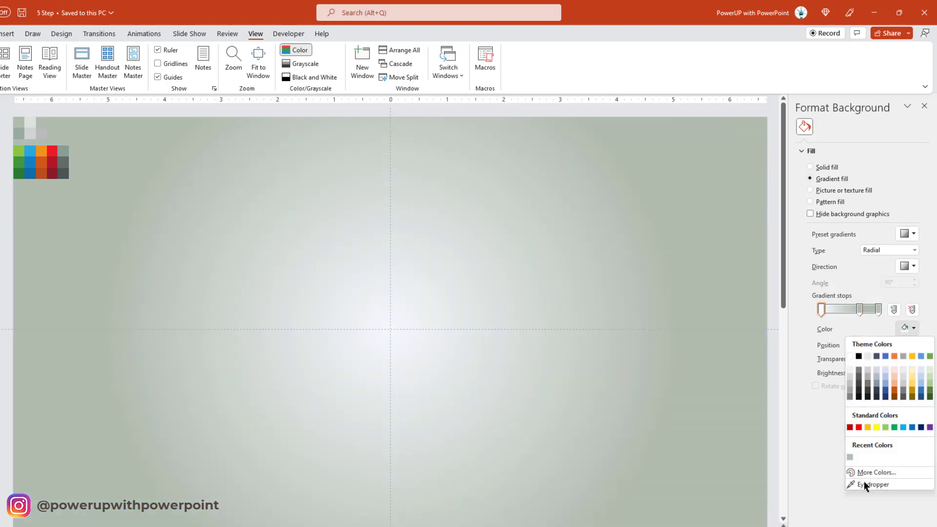
{"action": "left_click", "coordinate": [862, 485]}
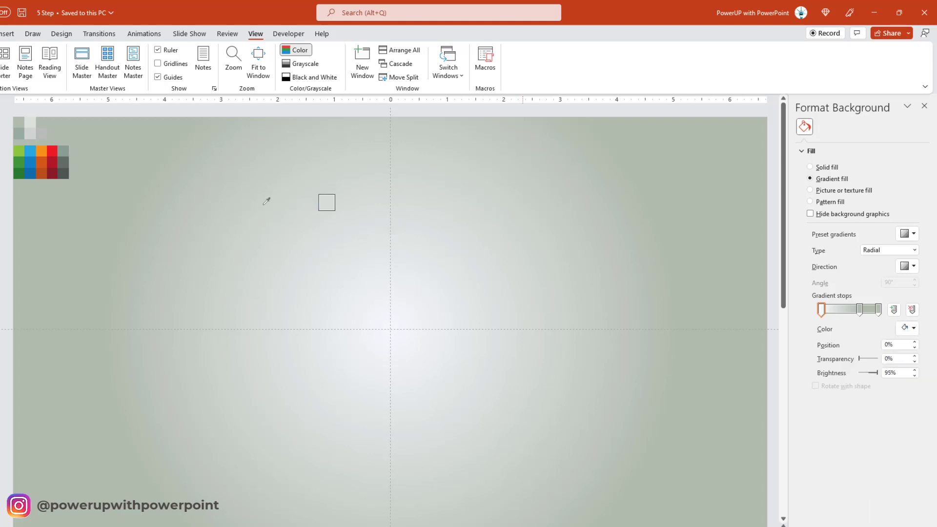
{"action": "left_click", "coordinate": [35, 119]}
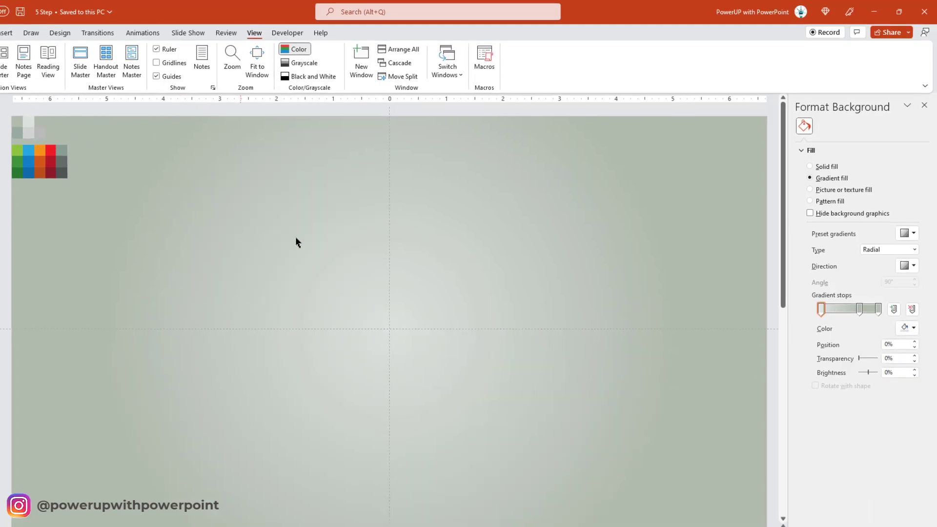
{"action": "left_click_drag", "start_coordinate": [802, 268], "coordinate": [840, 272]}
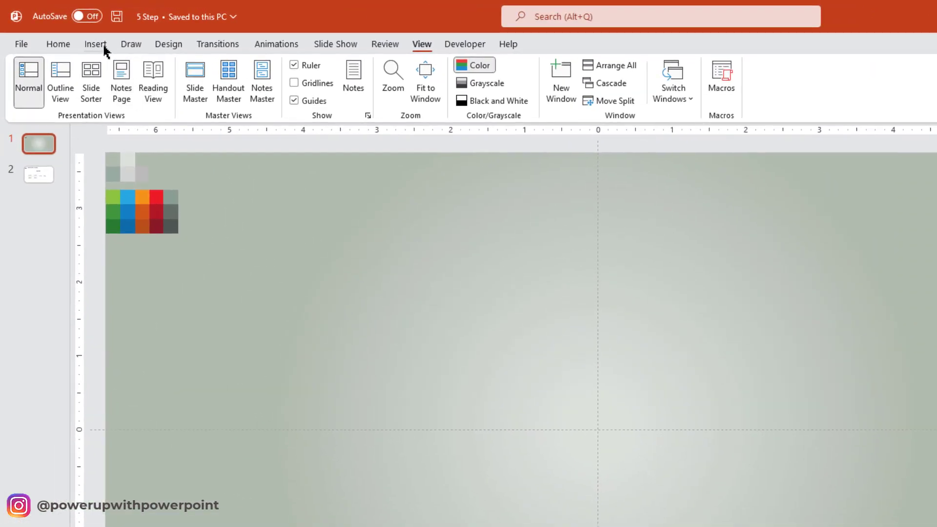
- Draw a 13.33" × 4.87" rectangle across the slide's lower half with no outline
{"action": "left_click", "coordinate": [72, 32]}
{"action": "left_click", "coordinate": [255, 104]}
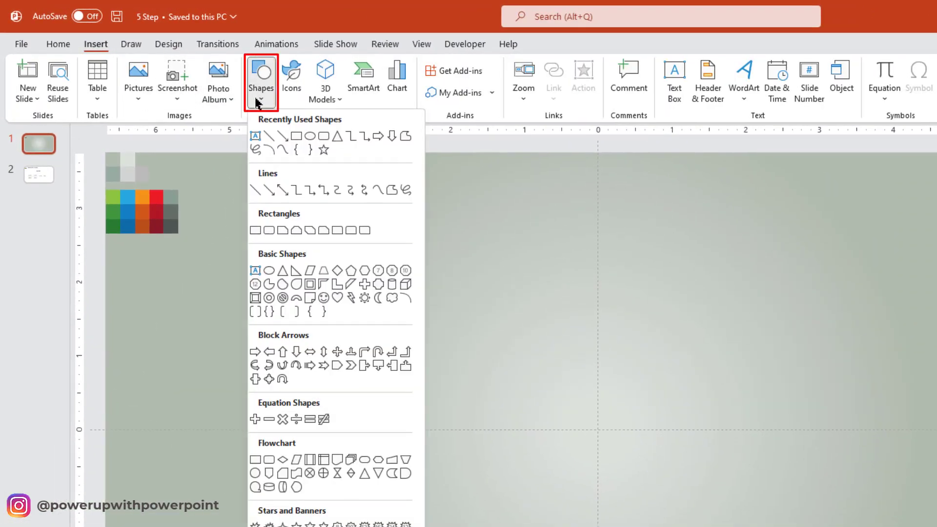
{"action": "left_click", "coordinate": [296, 136]}
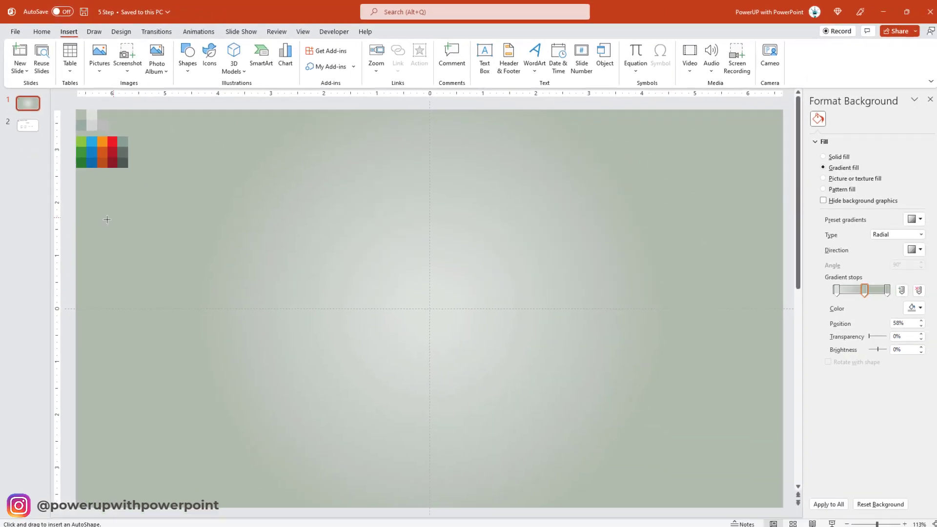
{"action": "left_click_drag", "start_coordinate": [76, 248], "coordinate": [778, 503]}
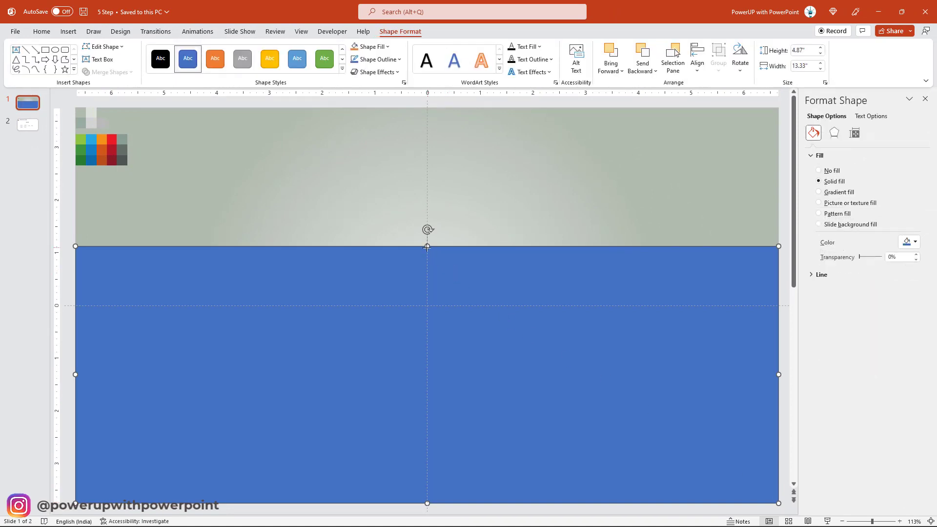
{"action": "left_click_drag", "start_coordinate": [427, 246], "coordinate": [423, 252]}
{"action": "left_click", "coordinate": [410, 86]}
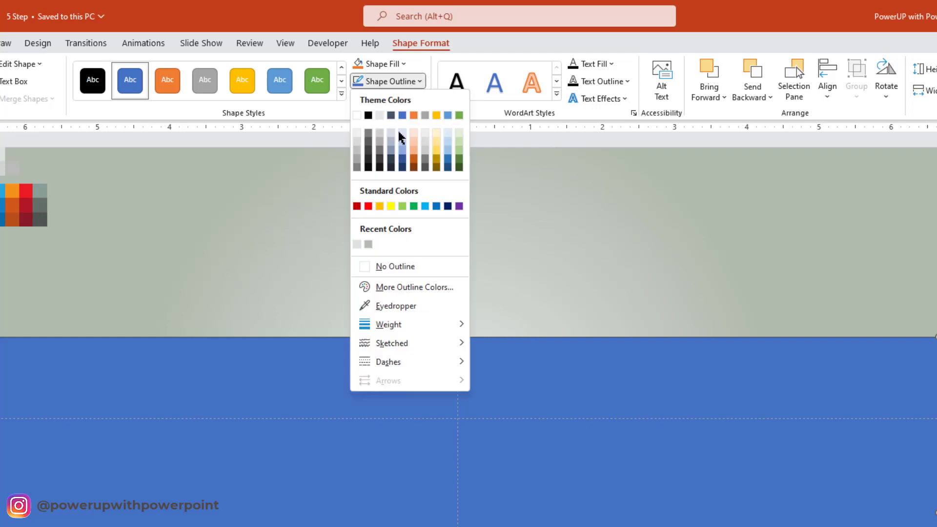
{"action": "left_click", "coordinate": [388, 266]}
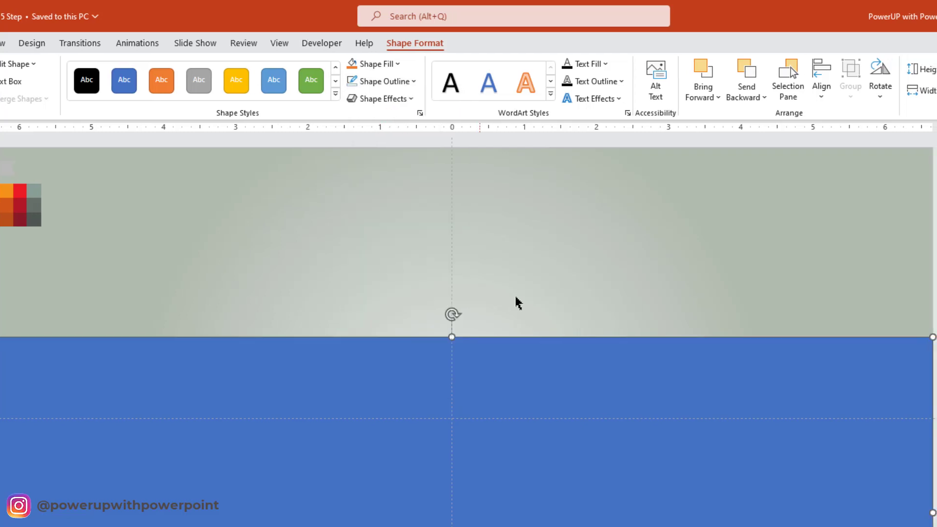
- Give the rectangle a vertical linear gradient fill and add an extra gradient stop
{"action": "left_click", "coordinate": [776, 264]}
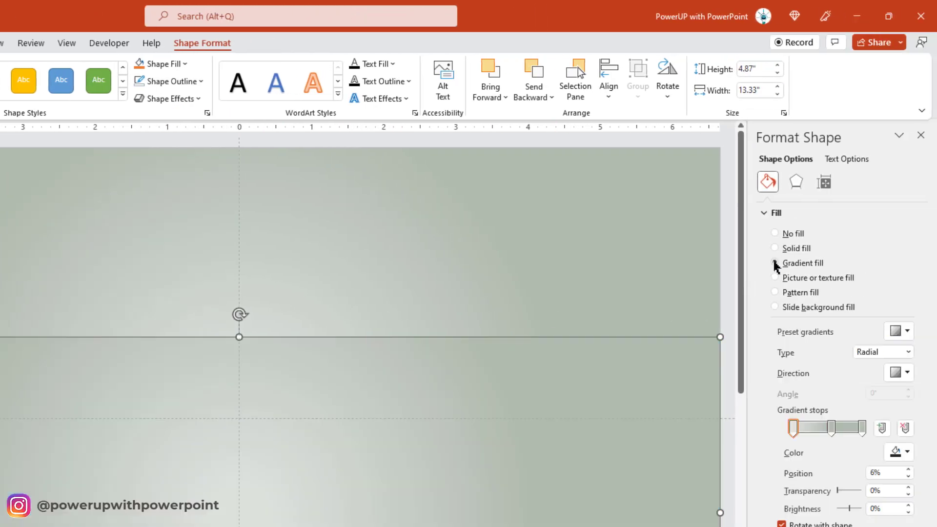
{"action": "left_click", "coordinate": [908, 352]}
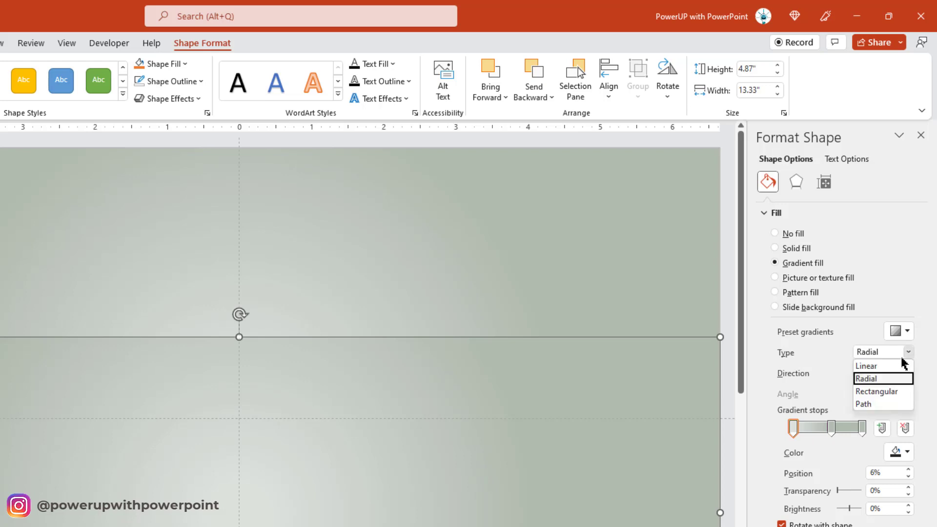
{"action": "left_click", "coordinate": [889, 365]}
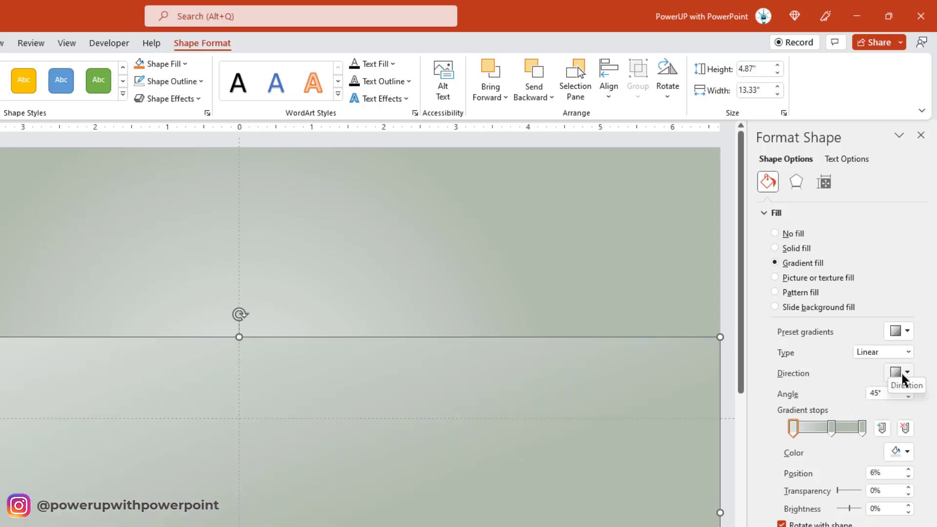
{"action": "left_click", "coordinate": [906, 373]}
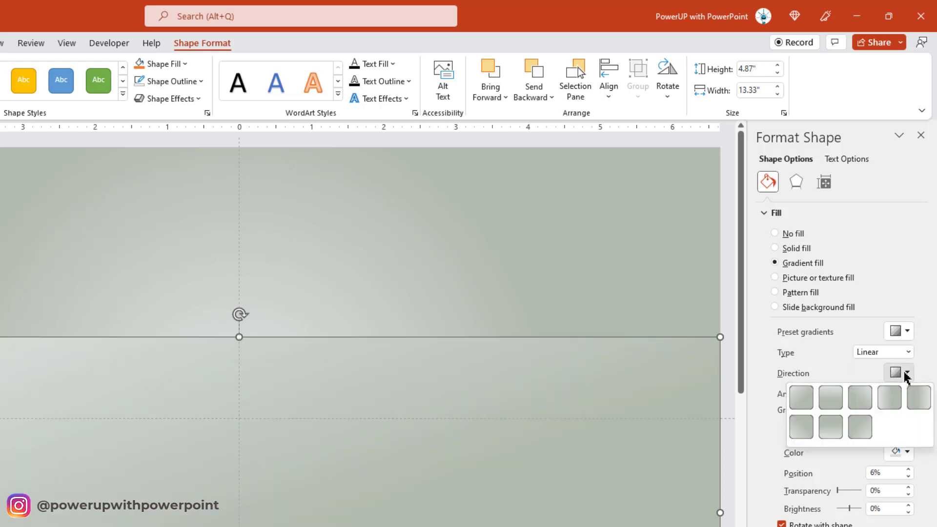
{"action": "left_click", "coordinate": [832, 428]}
{"action": "left_click", "coordinate": [793, 429]}
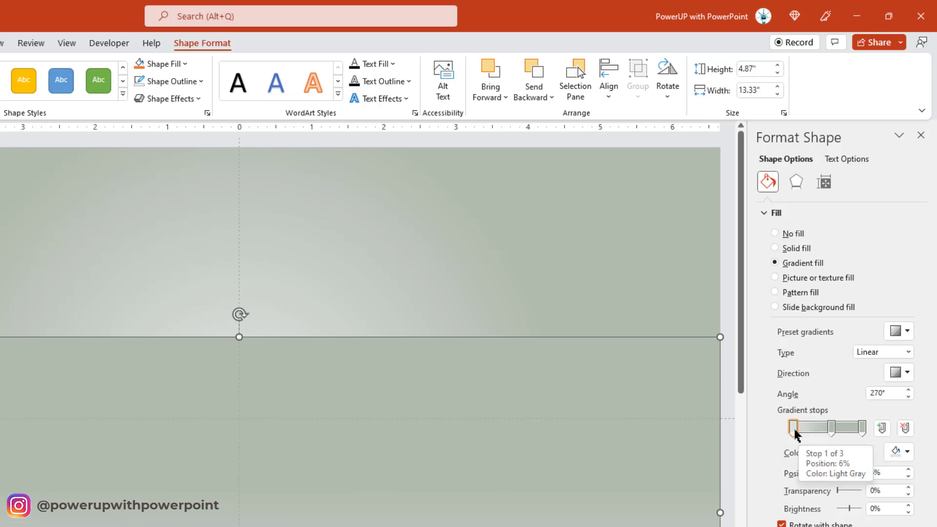
{"action": "left_click", "coordinate": [811, 428]}
{"action": "left_click", "coordinate": [837, 428]}
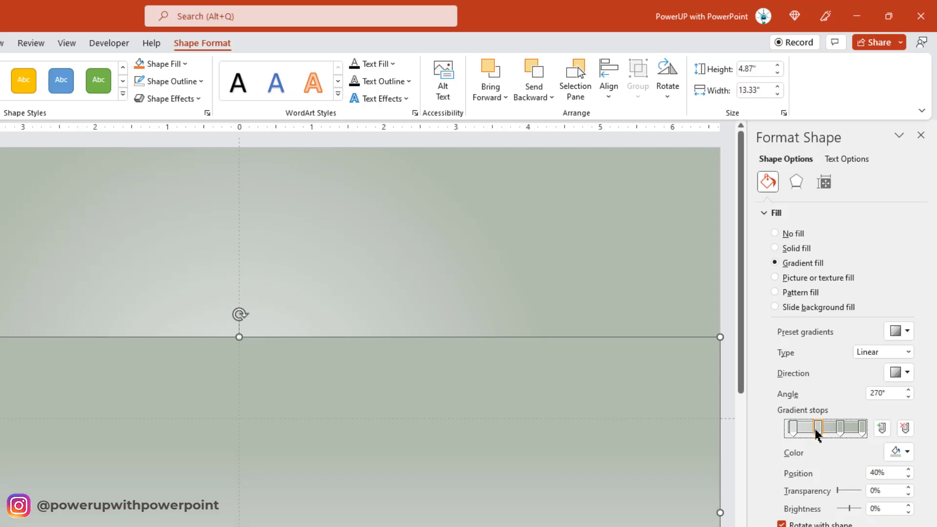
{"action": "left_click", "coordinate": [793, 429]}
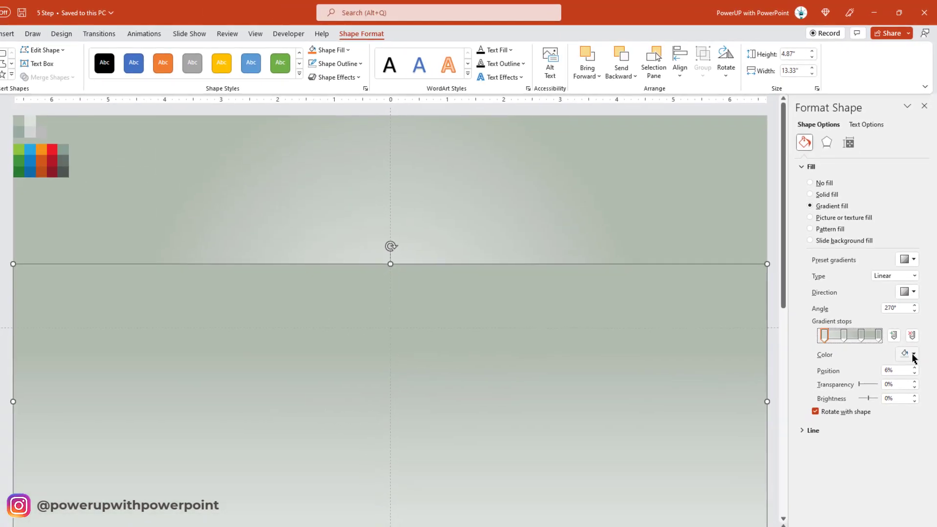
- Sample sage for the first gradient stop and light grey for the second stop
{"action": "left_click", "coordinate": [912, 366]}
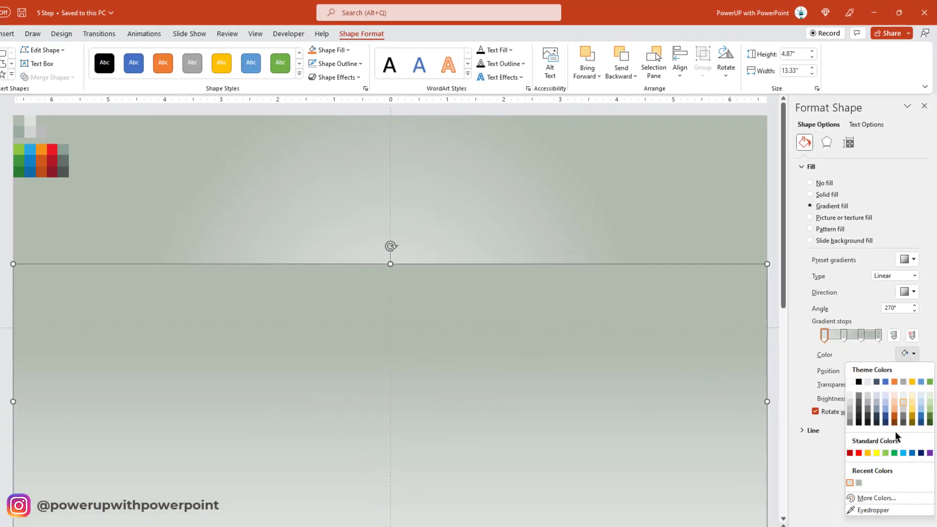
{"action": "left_click", "coordinate": [872, 509]}
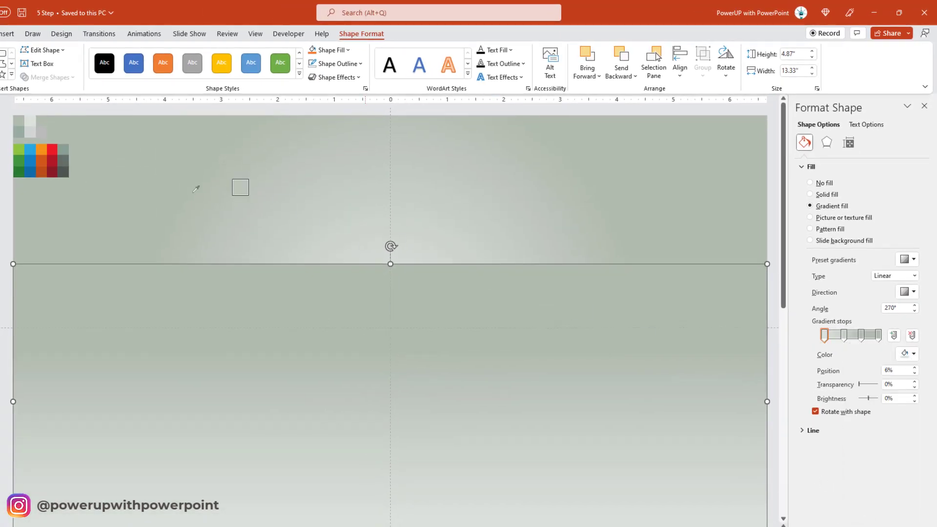
{"action": "left_click", "coordinate": [43, 133]}
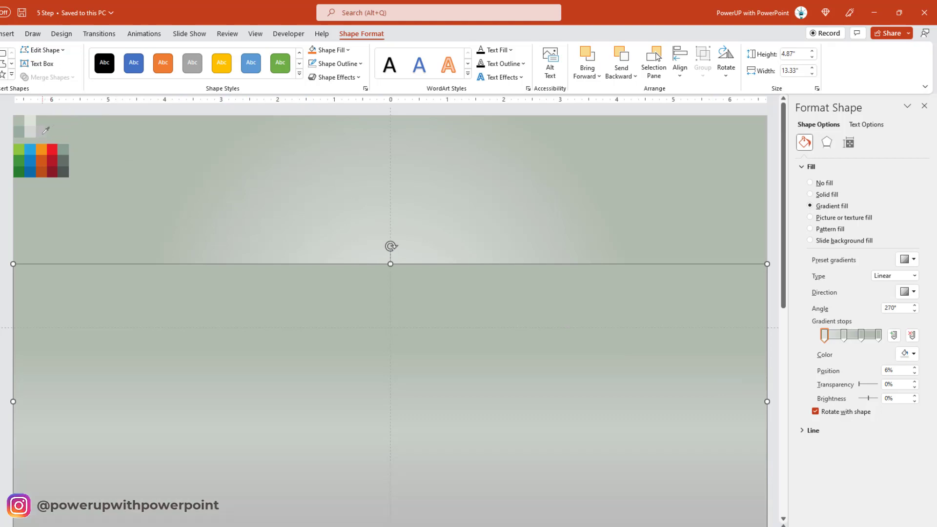
{"action": "left_click", "coordinate": [845, 338]}
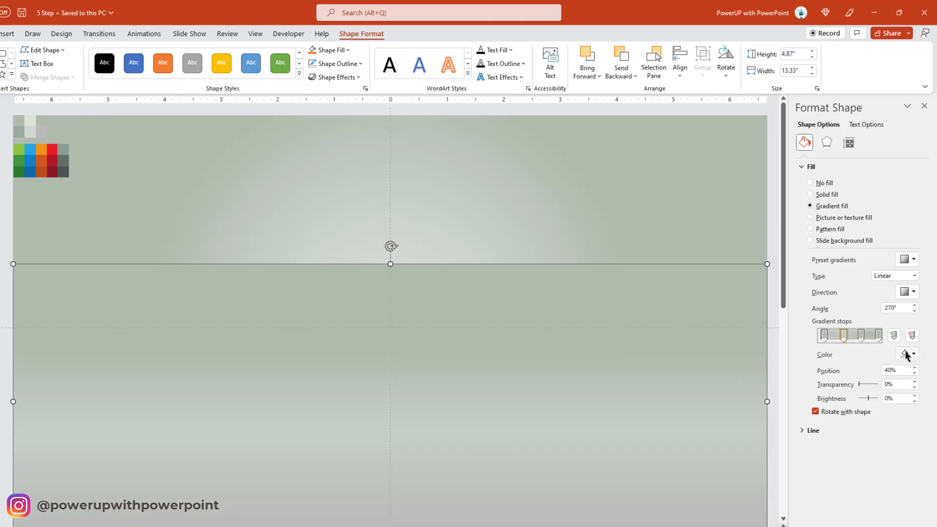
{"action": "left_click", "coordinate": [907, 354]}
{"action": "left_click", "coordinate": [873, 510]}
{"action": "left_click", "coordinate": [31, 131]}
- Colour the third stop light grey and the last stop a sampled grey-green
{"action": "left_click", "coordinate": [861, 336]}
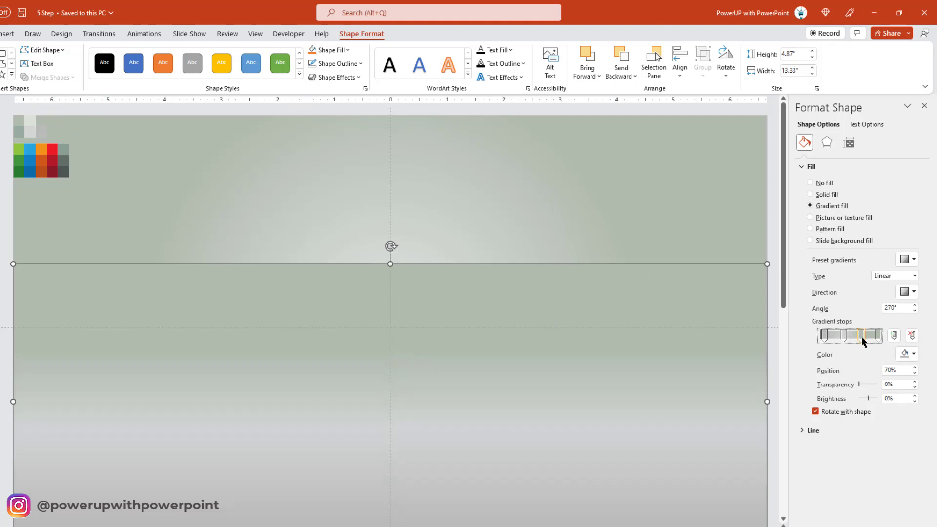
{"action": "left_click", "coordinate": [910, 355]}
{"action": "left_click", "coordinate": [850, 483]}
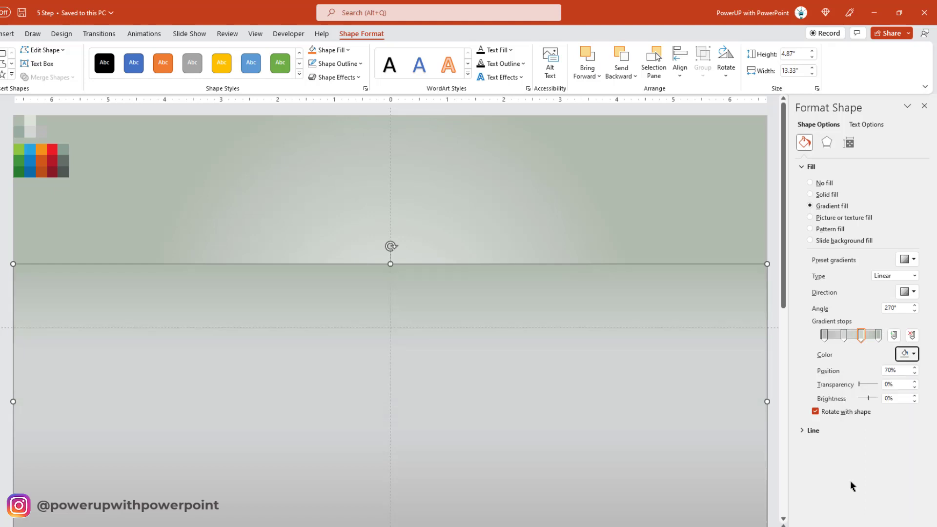
{"action": "left_click", "coordinate": [877, 337]}
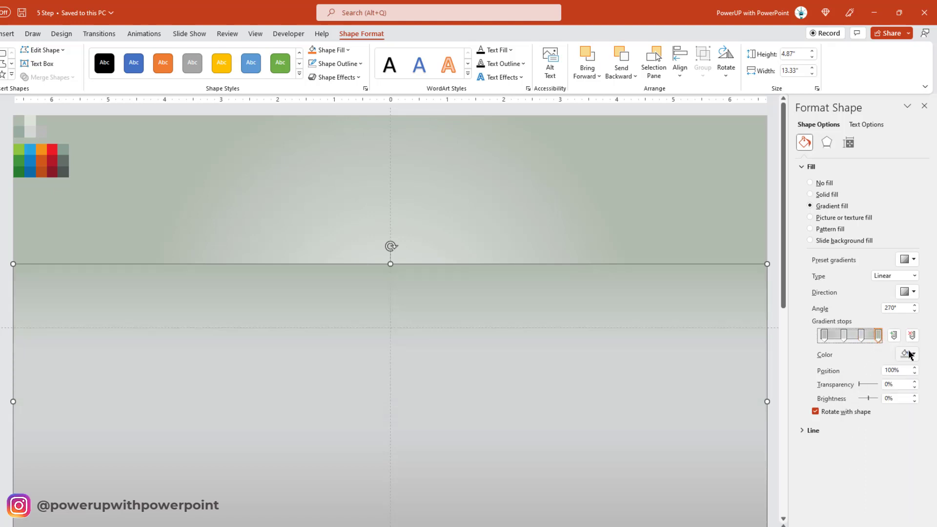
{"action": "left_click", "coordinate": [910, 355]}
{"action": "left_click", "coordinate": [836, 508]}
{"action": "left_click", "coordinate": [22, 130]}
{"action": "left_click", "coordinate": [71, 201]}
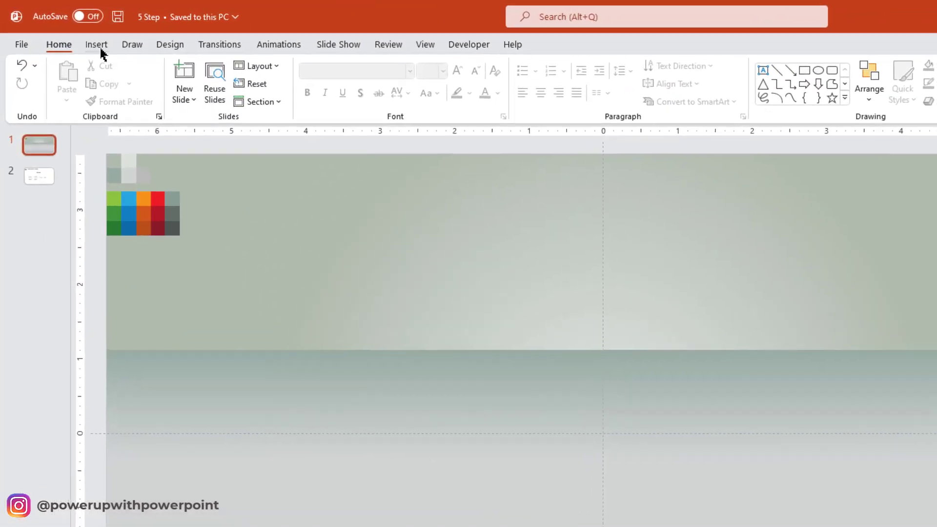
- Draw a rounded square and rotate it 45° into a diamond centred on the vertical guide
{"action": "left_click", "coordinate": [69, 32]}
{"action": "left_click", "coordinate": [263, 105]}
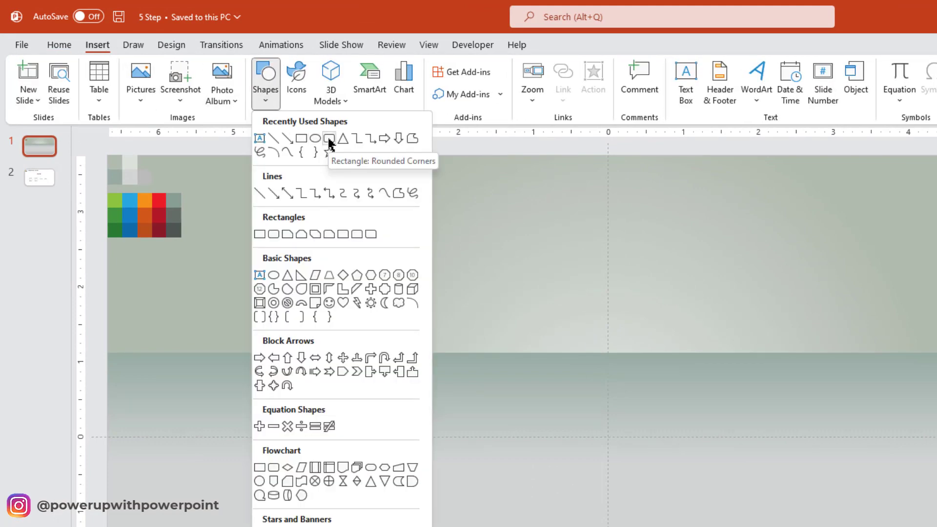
{"action": "left_click", "coordinate": [330, 139]}
{"action": "left_click_drag", "start_coordinate": [366, 209], "coordinate": [506, 348]}
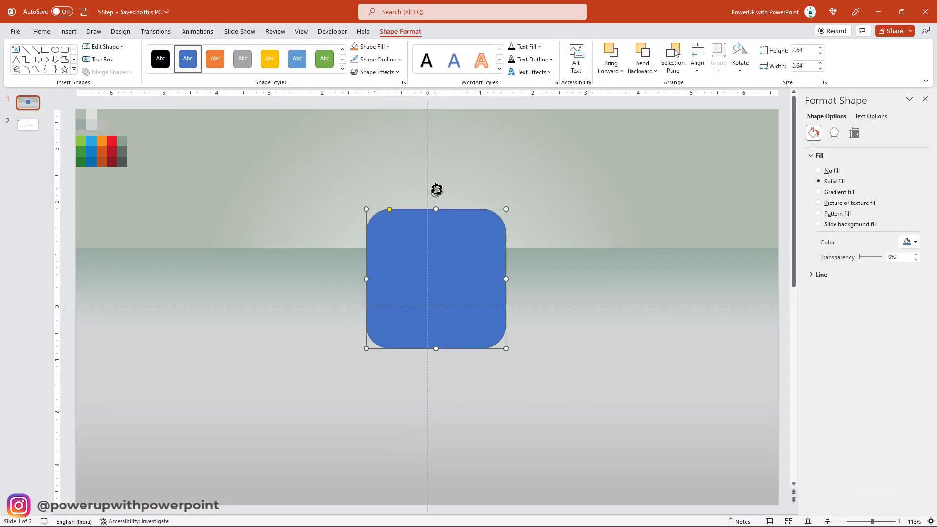
{"action": "left_click_drag", "start_coordinate": [436, 190], "coordinate": [496, 223]}
{"action": "left_click_drag", "start_coordinate": [461, 262], "coordinate": [449, 217]}
- Reduce the diamond's corner rounding and enlarge it evenly from its centre
{"action": "left_click_drag", "start_coordinate": [444, 158], "coordinate": [437, 148]}
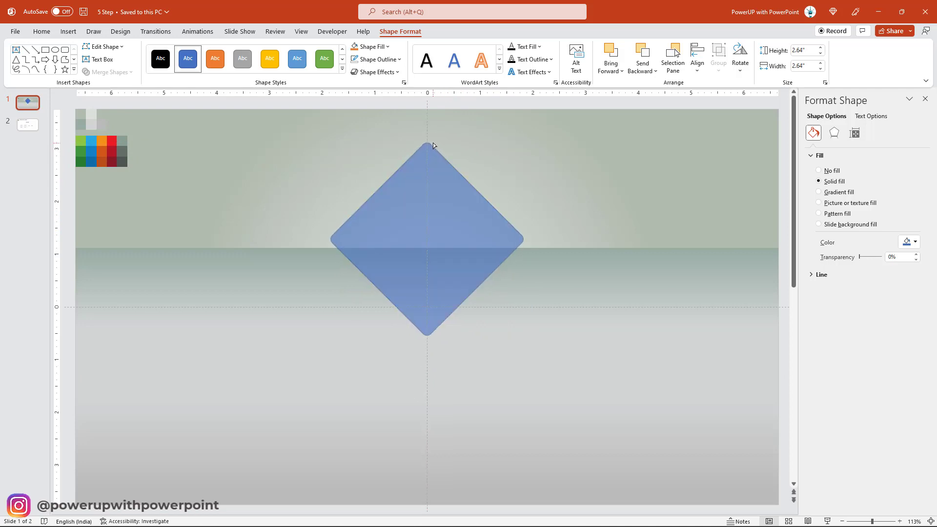
{"action": "left_click_drag", "start_coordinate": [434, 144], "coordinate": [433, 145]}
{"action": "left_click_drag", "start_coordinate": [425, 222], "coordinate": [426, 216]}
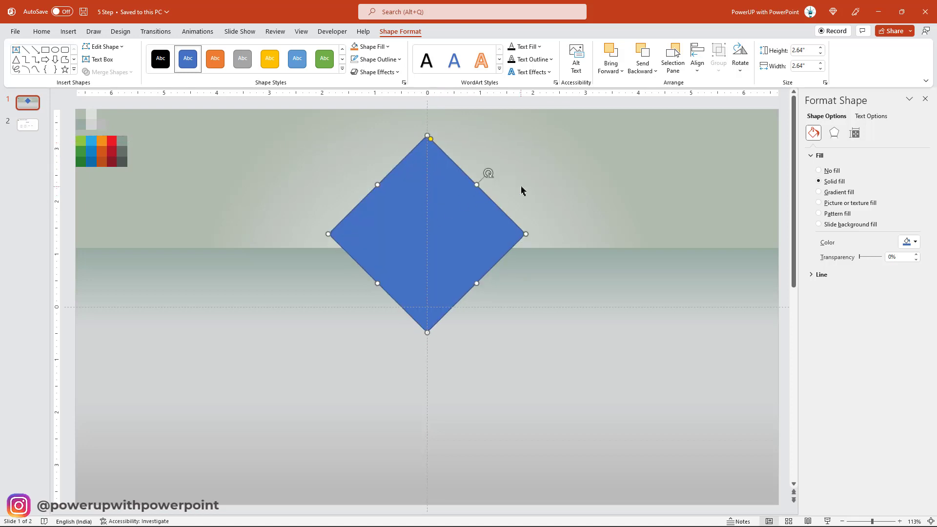
{"action": "left_click_drag", "start_coordinate": [526, 235], "coordinate": [533, 233]}
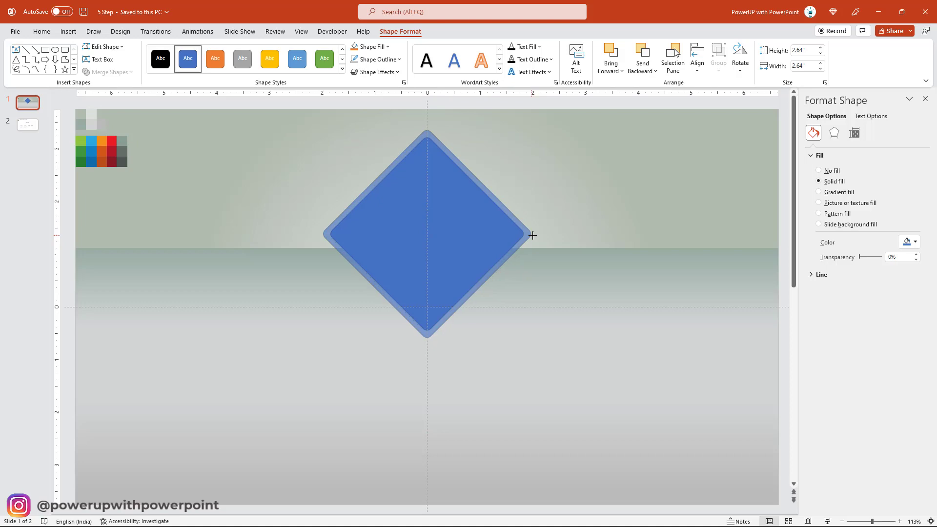
- Remove the blue diamond's outline
{"action": "left_click", "coordinate": [336, 168]}
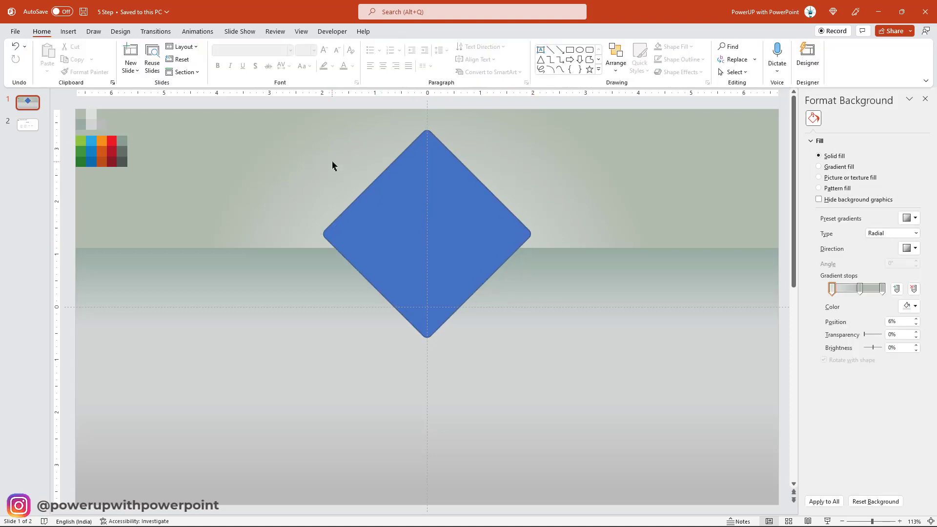
{"action": "left_click", "coordinate": [371, 191]}
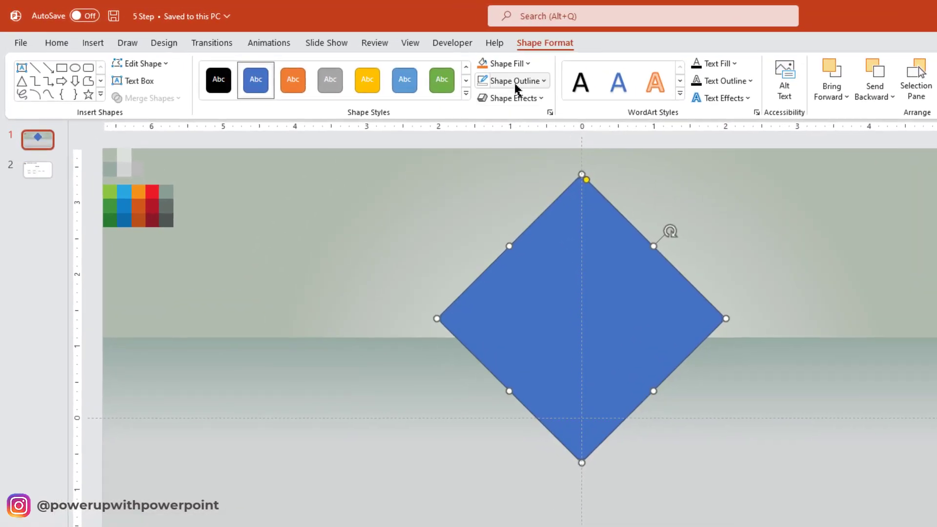
{"action": "left_click", "coordinate": [379, 59]}
{"action": "left_click", "coordinate": [508, 264]}
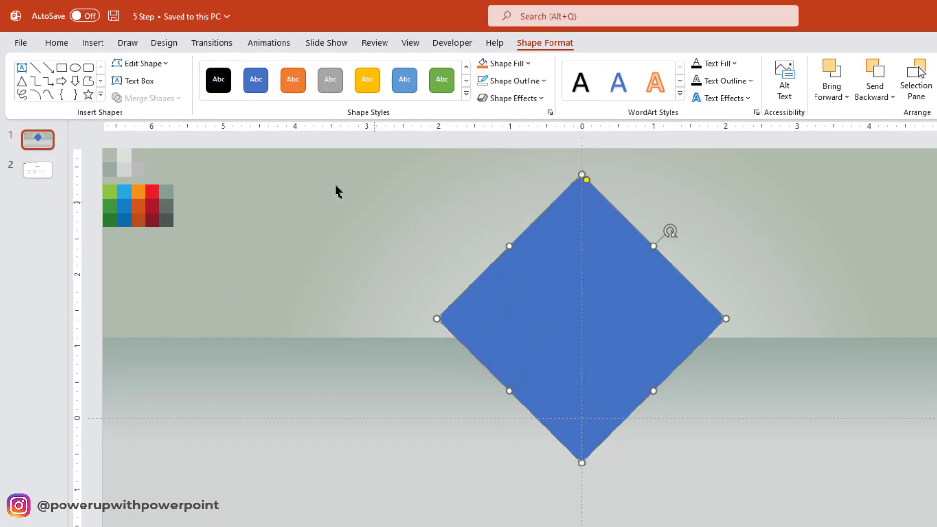
{"action": "left_click", "coordinate": [96, 44]}
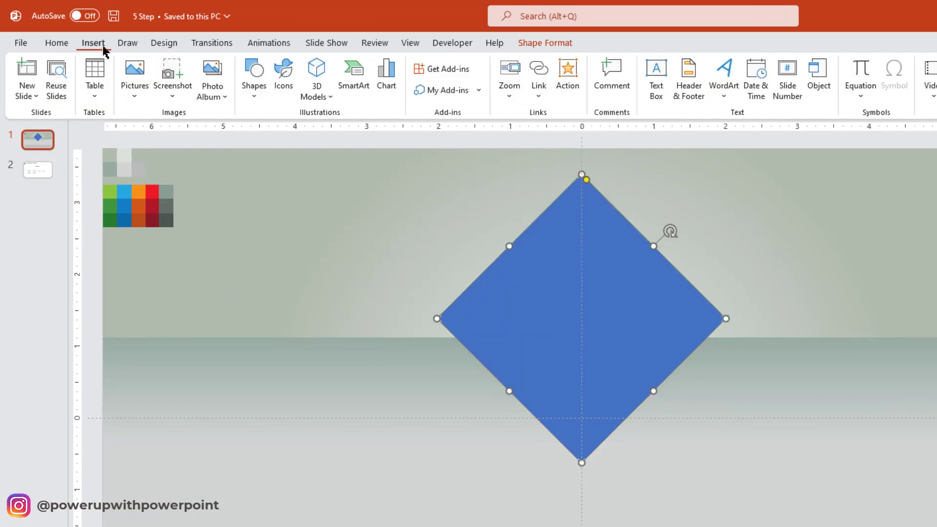
- Subtract a rectangle drawn over the diamond's bottom point, leaving a flat-based pentagon
{"action": "left_click", "coordinate": [262, 102]}
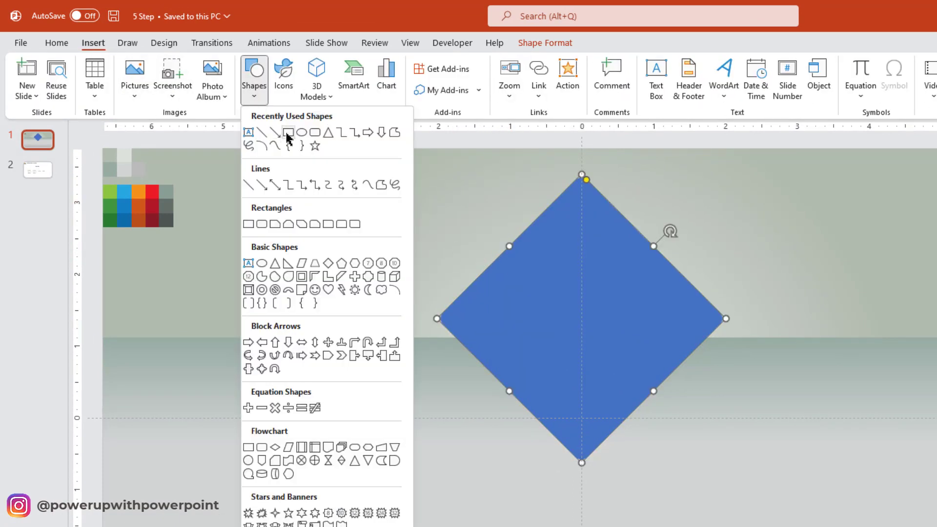
{"action": "left_click", "coordinate": [288, 132]}
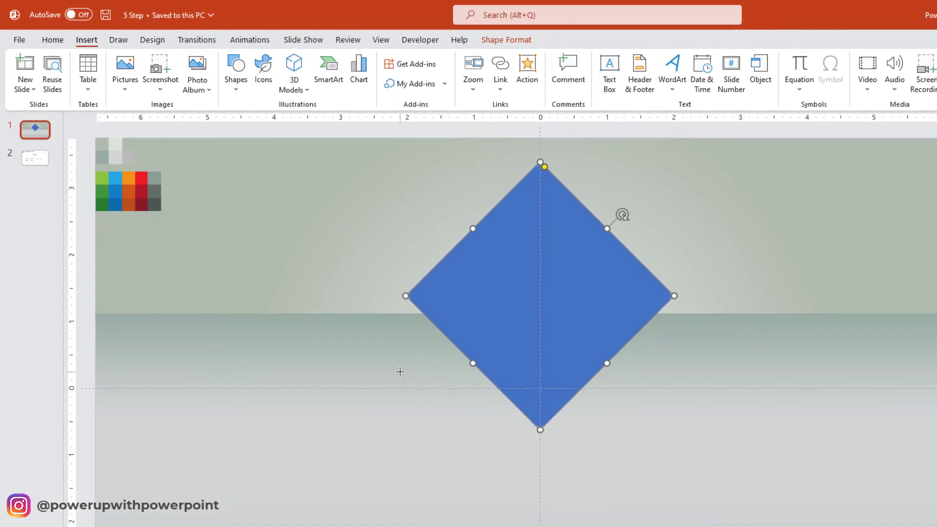
{"action": "left_click_drag", "start_coordinate": [400, 371], "coordinate": [696, 483]}
{"action": "left_click_drag", "start_coordinate": [637, 437], "coordinate": [618, 439]}
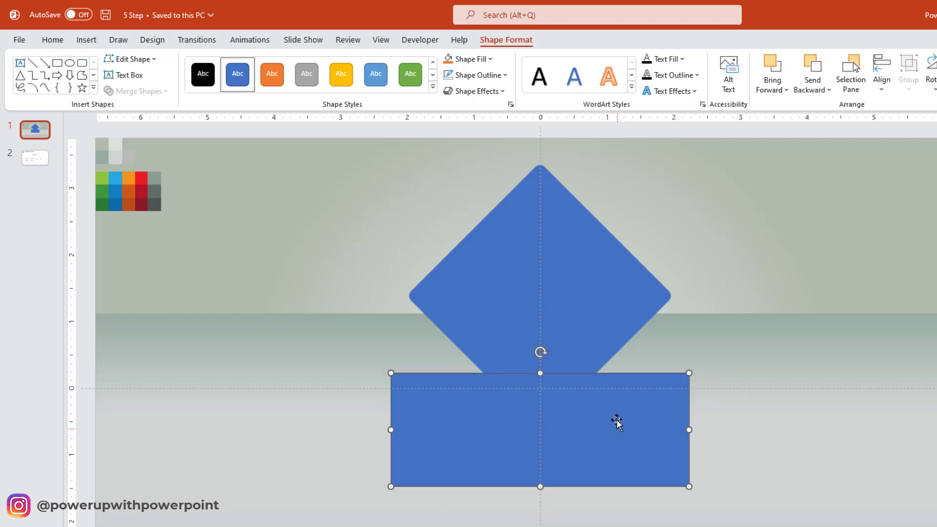
{"action": "left_click", "coordinate": [595, 296], "text": "shift"}
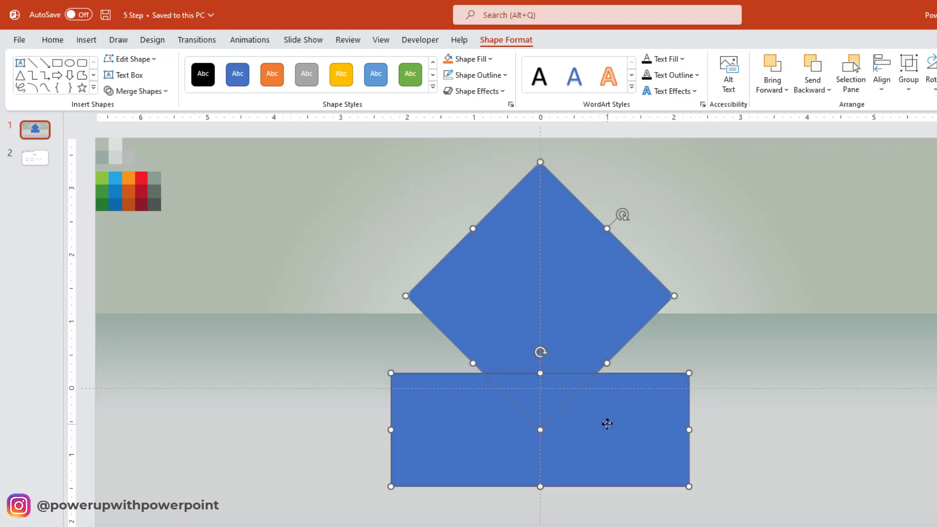
{"action": "left_click", "coordinate": [160, 91]}
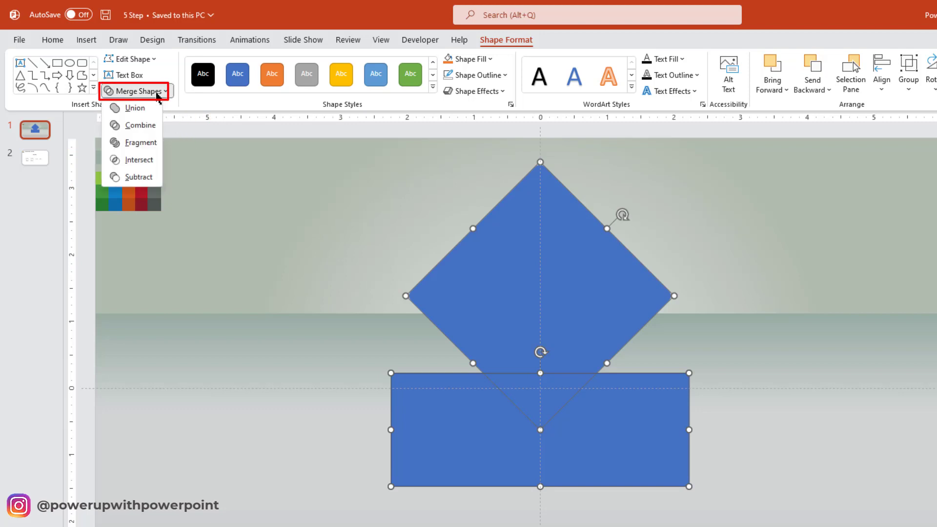
{"action": "left_click", "coordinate": [147, 177]}
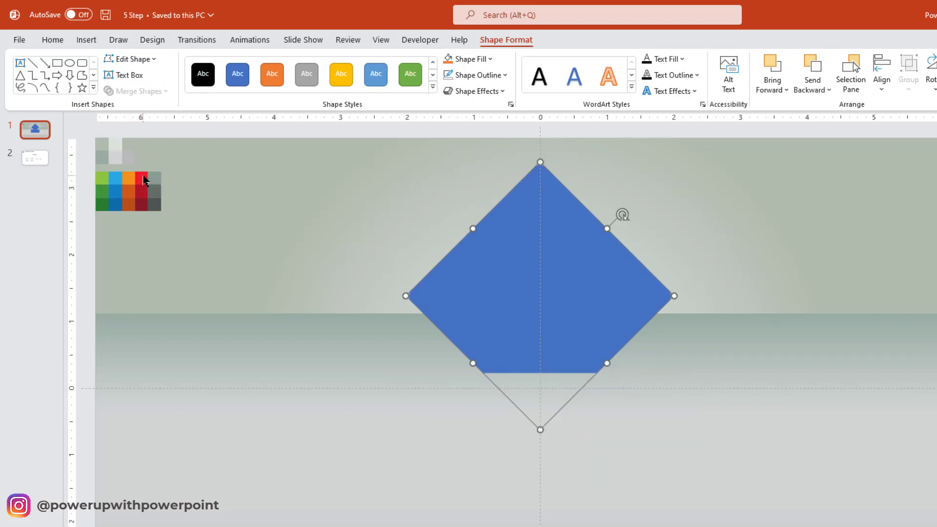
{"action": "left_click", "coordinate": [287, 244]}
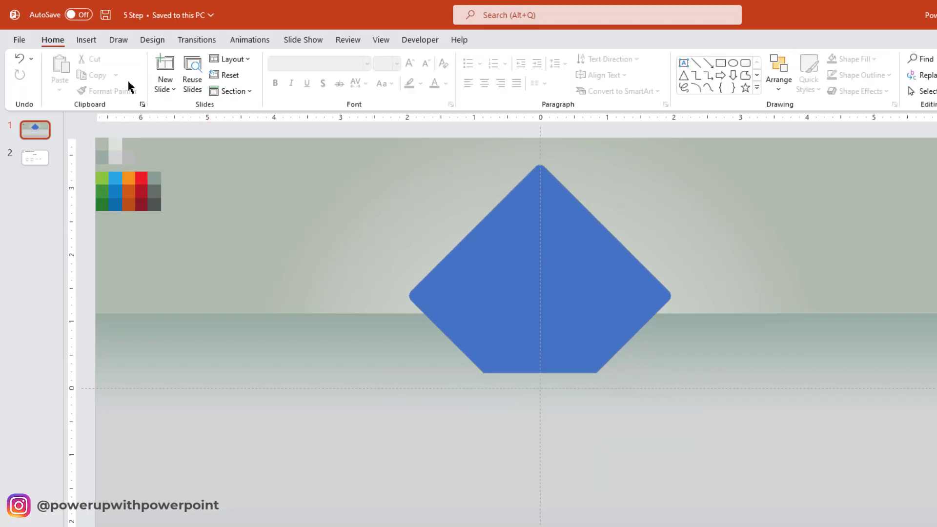
{"action": "left_click", "coordinate": [87, 40]}
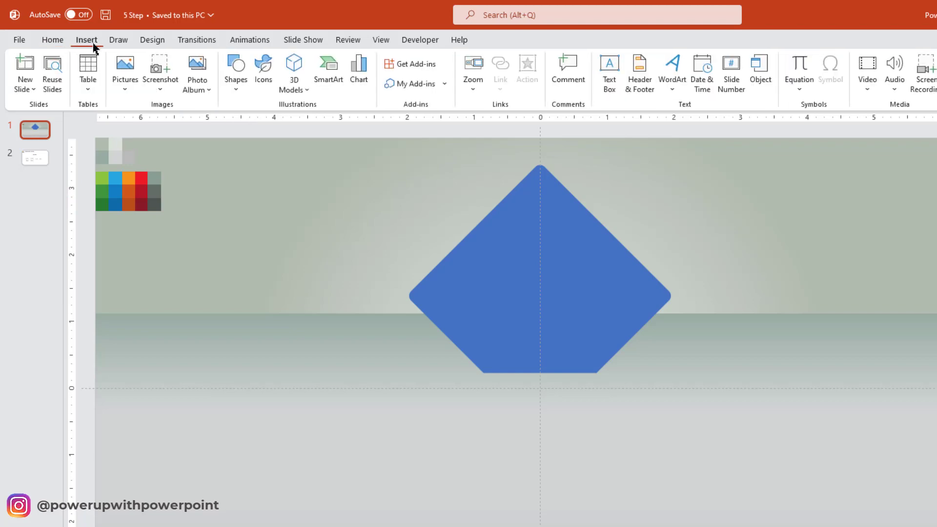
- Draw a flat 4.62" × 0.91" oval under the pentagon with no outline and a gradient fill
{"action": "left_click", "coordinate": [235, 93]}
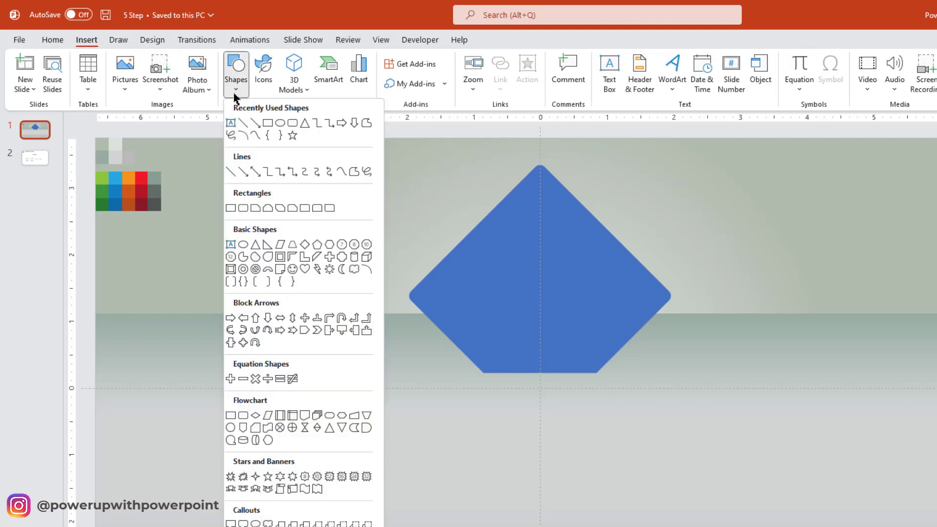
{"action": "left_click", "coordinate": [279, 125]}
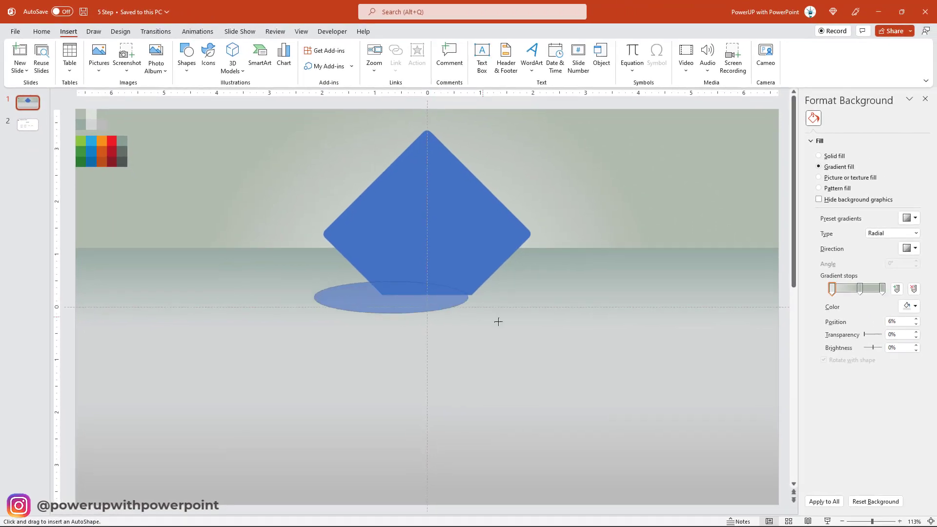
{"action": "left_click_drag", "start_coordinate": [498, 321], "coordinate": [558, 328]}
{"action": "left_click_drag", "start_coordinate": [491, 309], "coordinate": [479, 307]}
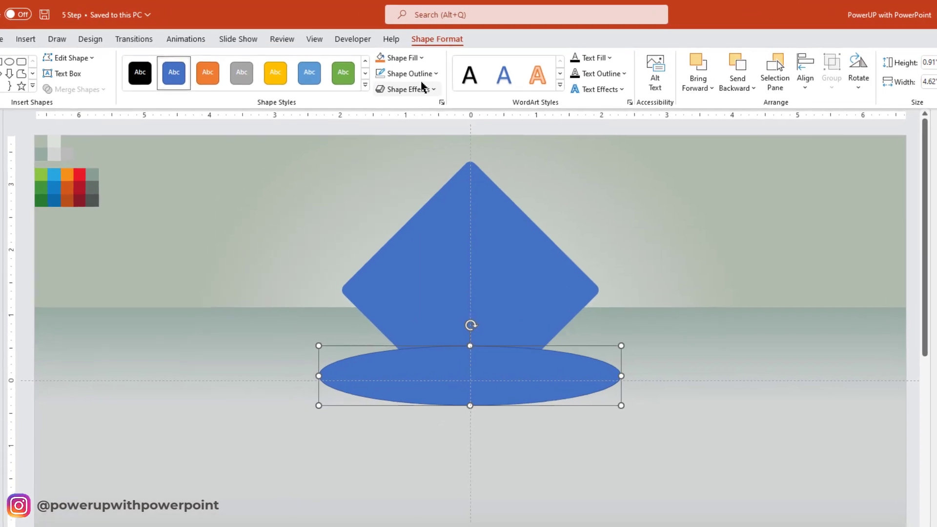
{"action": "left_click", "coordinate": [378, 59]}
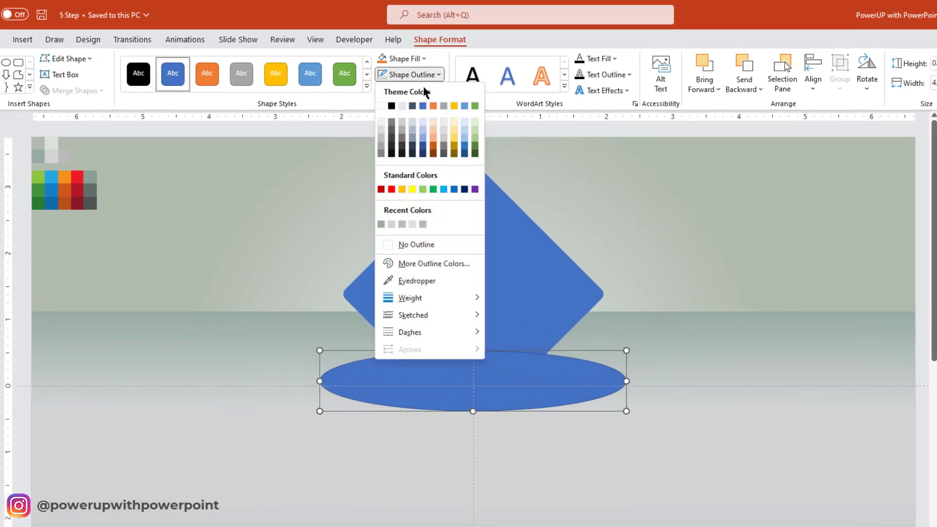
{"action": "left_click", "coordinate": [412, 246]}
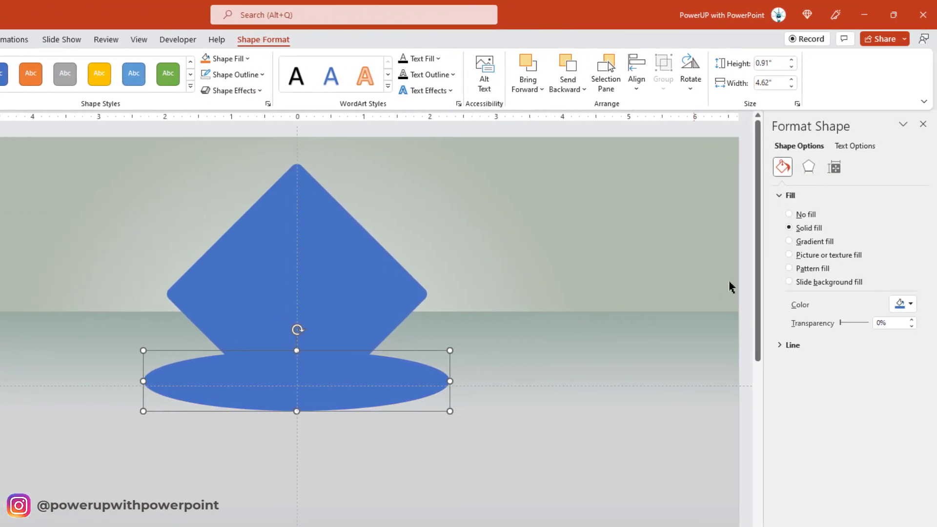
{"action": "left_click", "coordinate": [788, 241]}
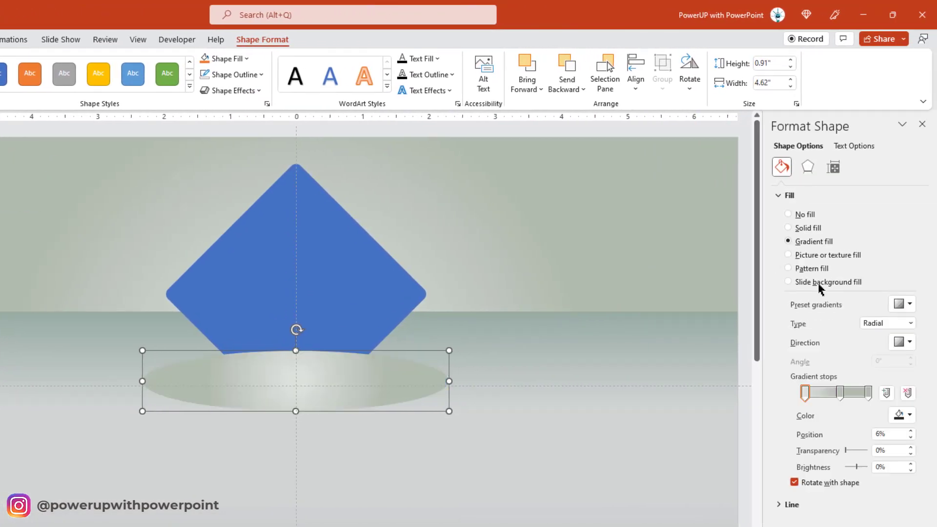
- Make the oval a path gradient from dark grey to a fully transparent outer stop, dropping the middle stop
{"action": "left_click", "coordinate": [910, 323]}
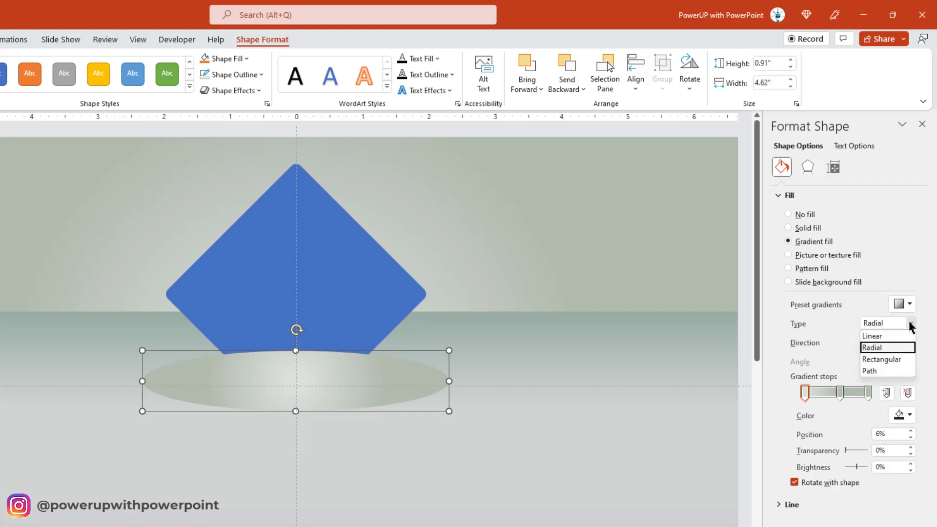
{"action": "left_click", "coordinate": [877, 369]}
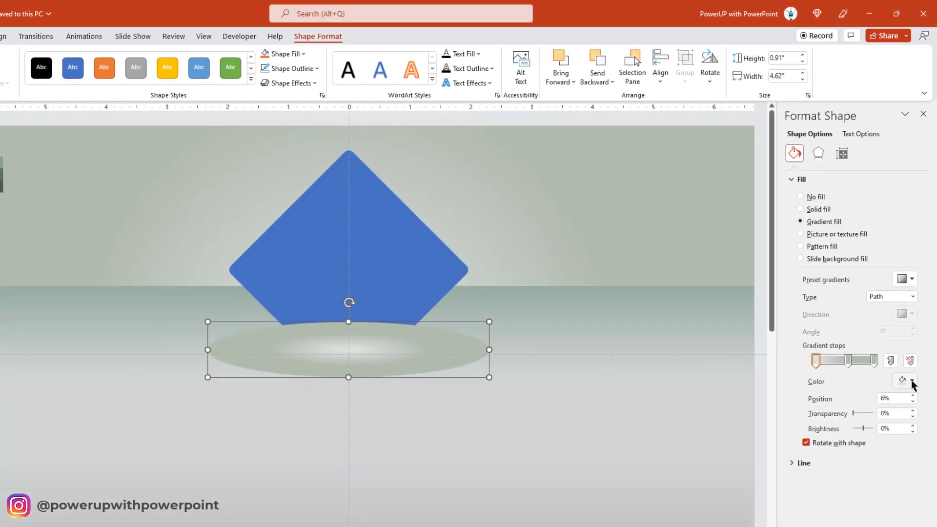
{"action": "left_click", "coordinate": [903, 401]}
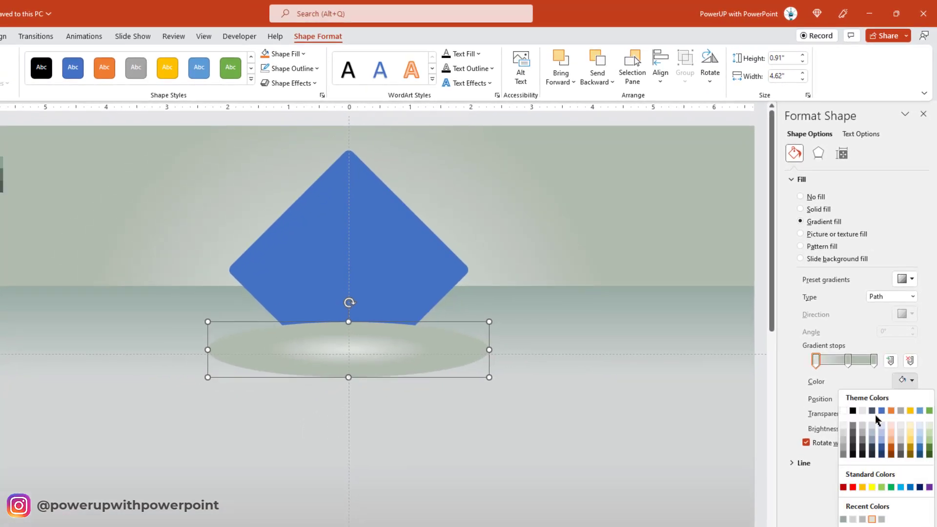
{"action": "left_click", "coordinate": [853, 447]}
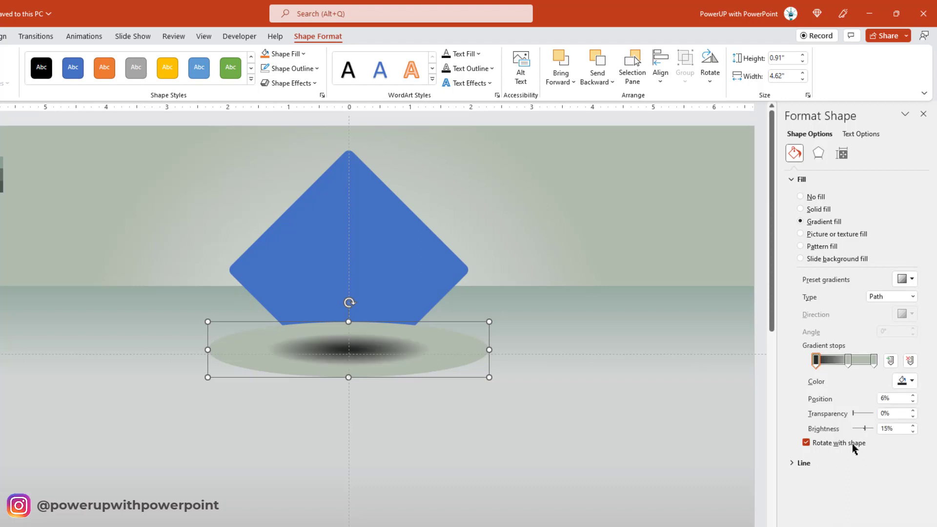
{"action": "left_click", "coordinate": [873, 364]}
{"action": "left_click", "coordinate": [910, 363]}
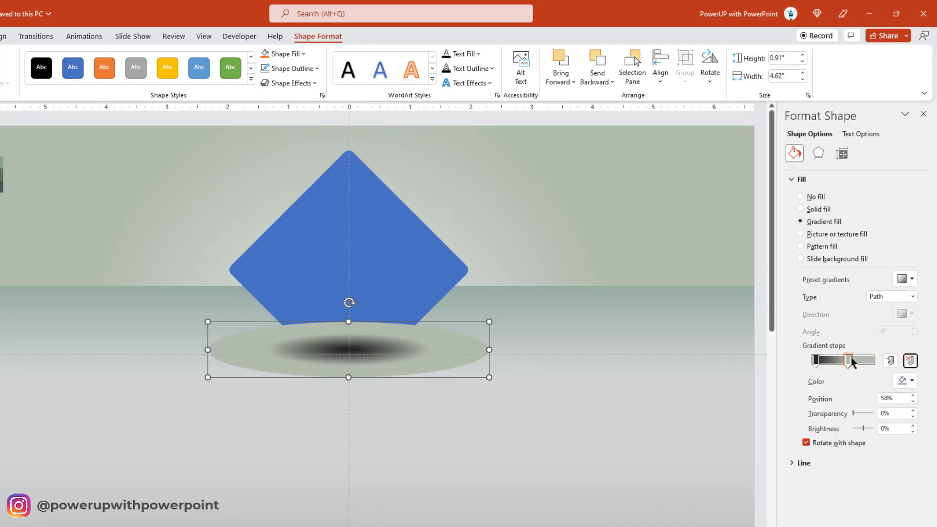
{"action": "left_click_drag", "start_coordinate": [849, 361], "coordinate": [873, 361]}
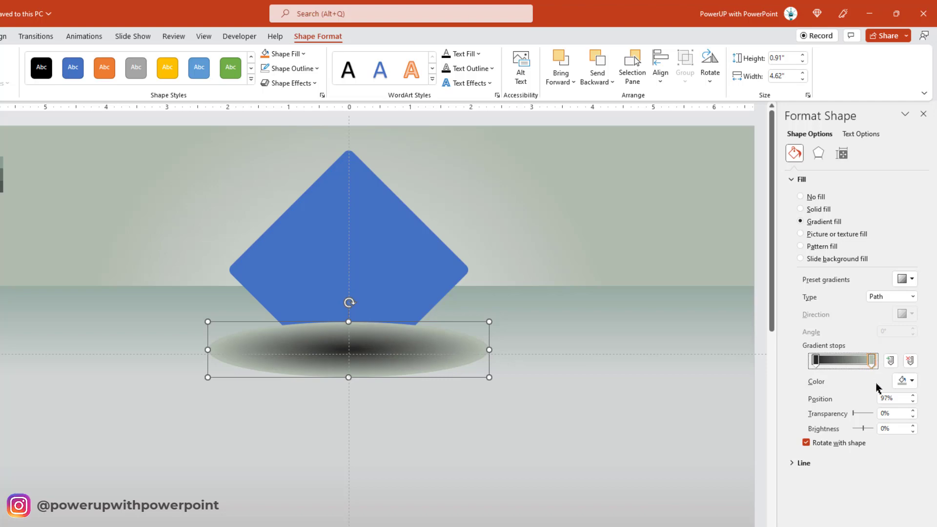
{"action": "left_click_drag", "start_coordinate": [853, 415], "coordinate": [864, 415]}
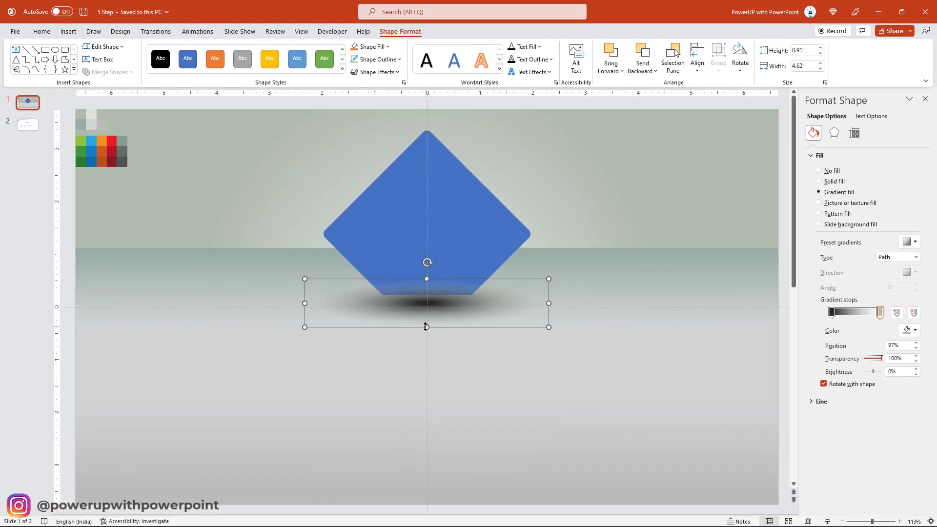
- Flatten the shadow to 0.53" and move it up under the diamond's base
{"action": "left_click", "coordinate": [433, 319]}
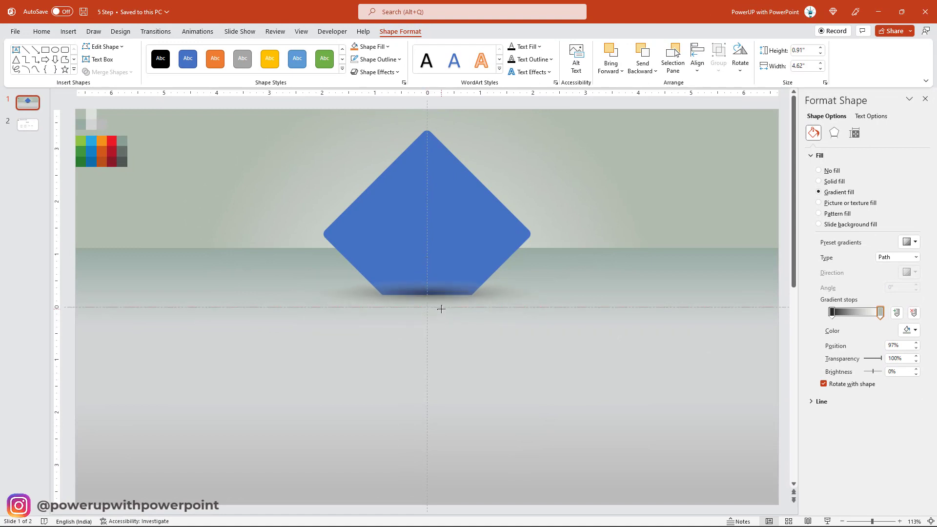
{"action": "left_click_drag", "start_coordinate": [433, 319], "coordinate": [439, 308]}
{"action": "left_click_drag", "start_coordinate": [490, 294], "coordinate": [490, 295]}
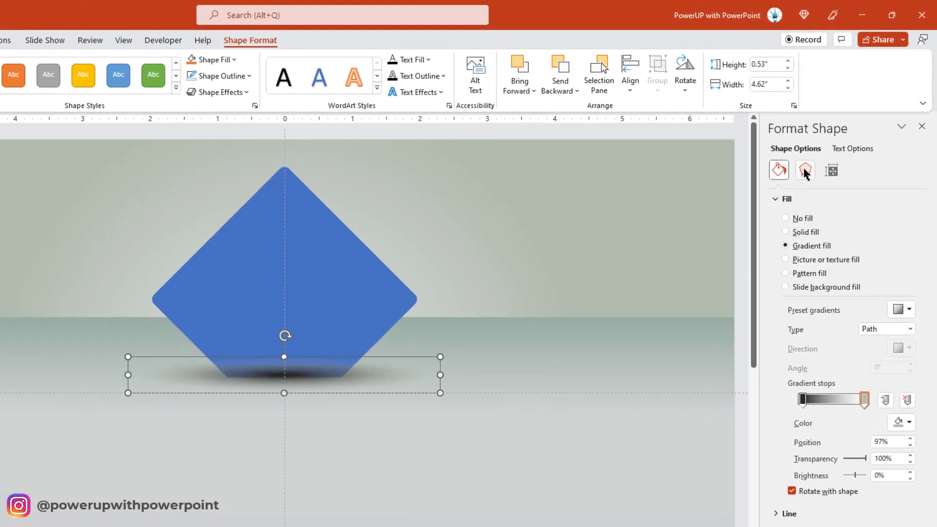
- Give the shadow oval 10 pt soft edges
{"action": "left_click", "coordinate": [833, 133]}
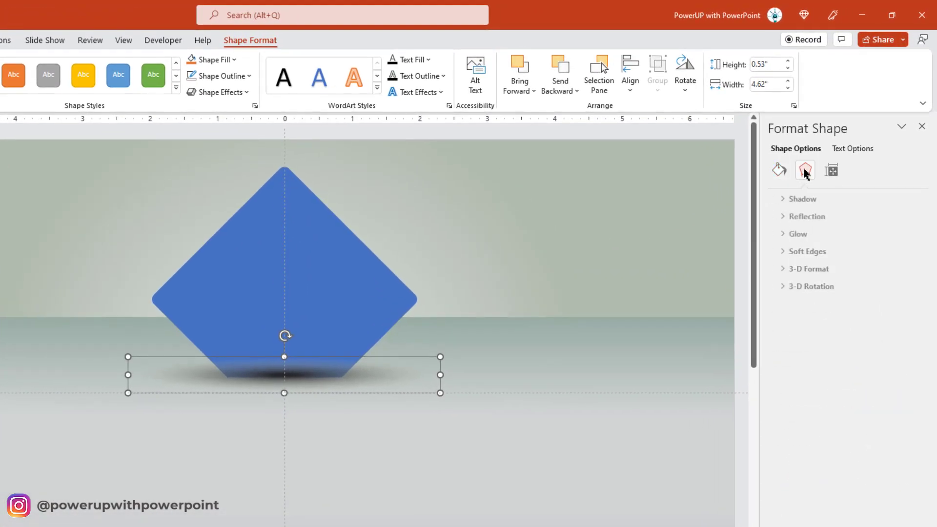
{"action": "left_click", "coordinate": [777, 252]}
{"action": "left_click_drag", "start_coordinate": [804, 288], "coordinate": [807, 289]}
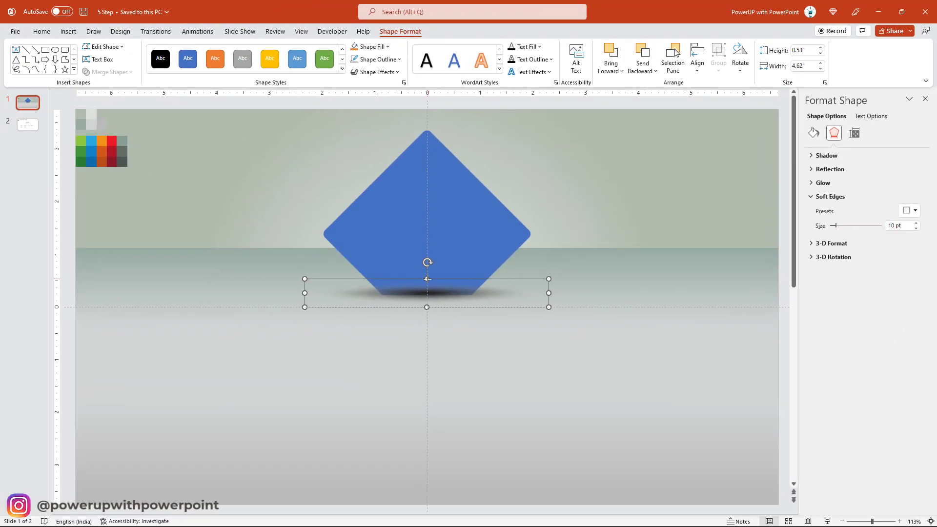
{"action": "key", "text": "Escape"}
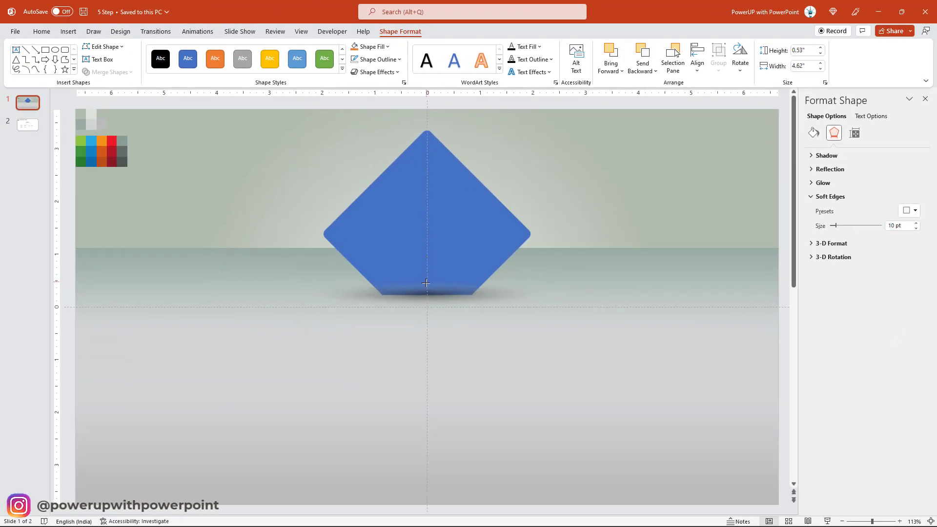
- Resize the shadow to 5.31" × 0.44" and nudge it up beneath the diamond
{"action": "left_click_drag", "start_coordinate": [425, 285], "coordinate": [427, 284]}
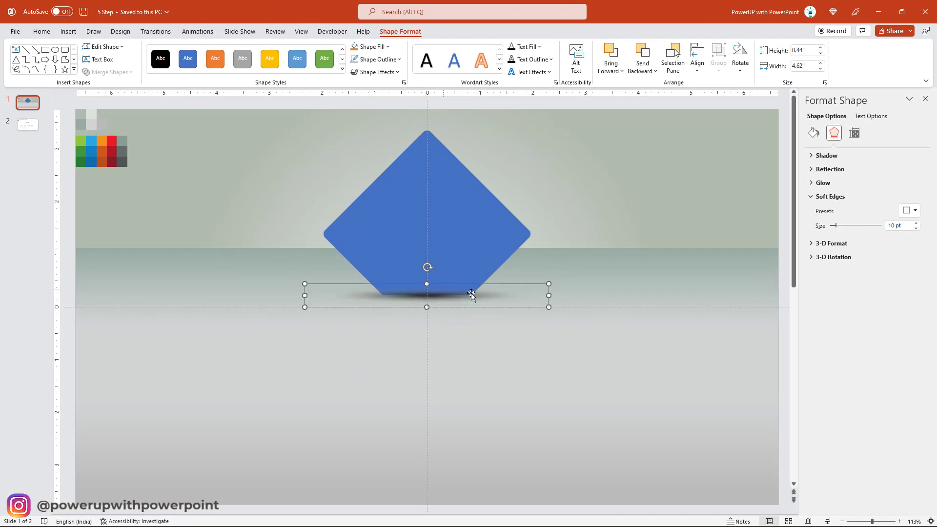
{"action": "left_click", "coordinate": [562, 294]}
{"action": "left_click_drag", "start_coordinate": [493, 299], "coordinate": [482, 296]}
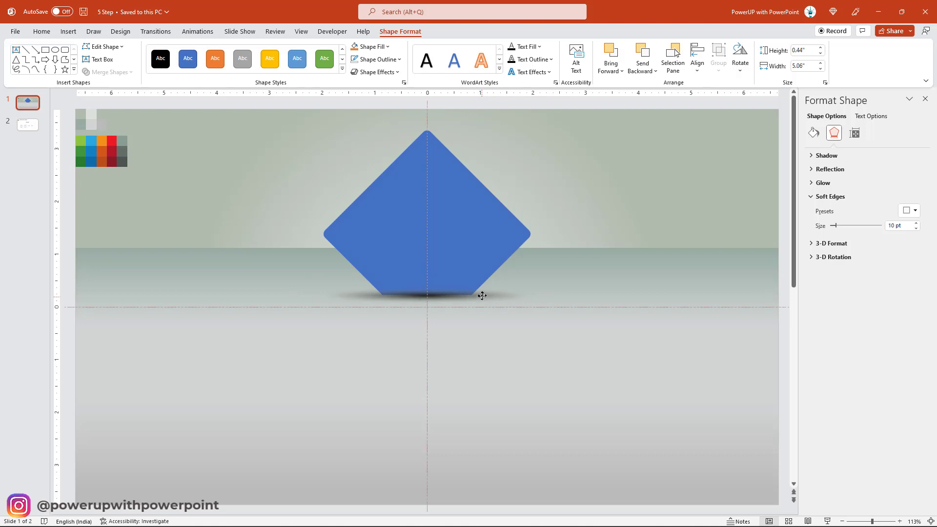
{"action": "left_click", "coordinate": [482, 295]}
{"action": "key", "text": "ctrl+Up"}
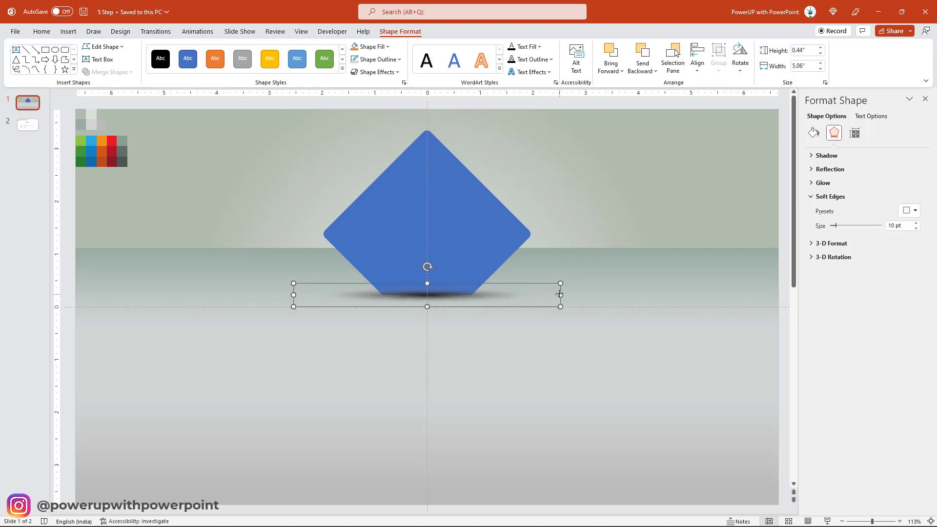
{"action": "left_click_drag", "start_coordinate": [560, 294], "coordinate": [573, 294]}
{"action": "left_click_drag", "start_coordinate": [494, 295], "coordinate": [485, 295]}
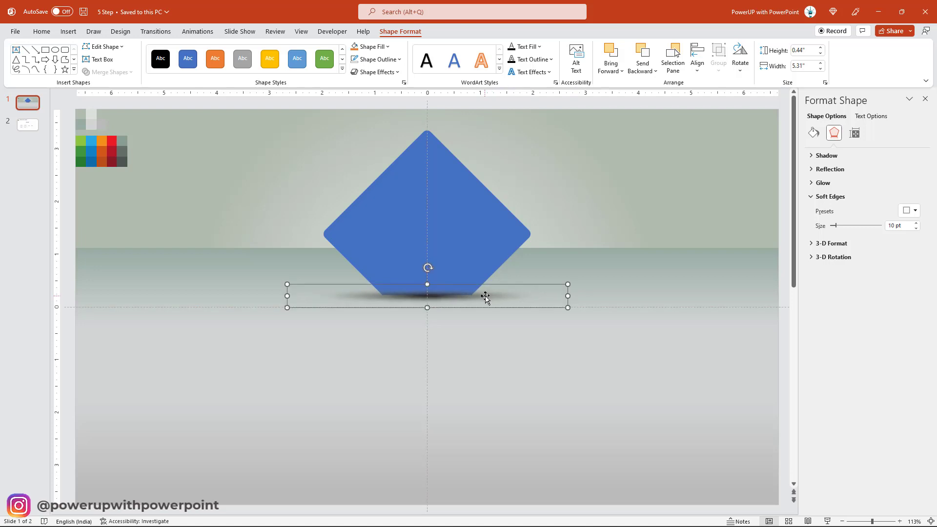
{"action": "key", "text": "Up"}
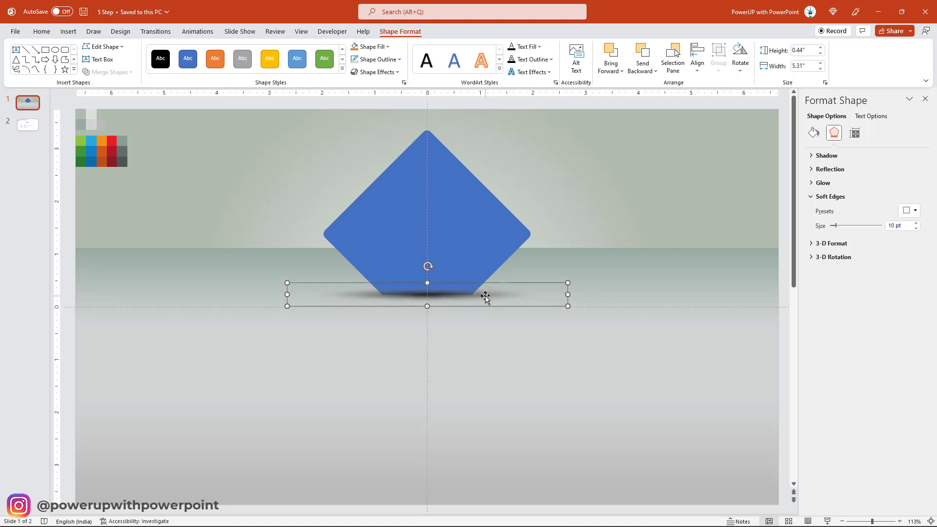
{"action": "left_click", "coordinate": [573, 217]}
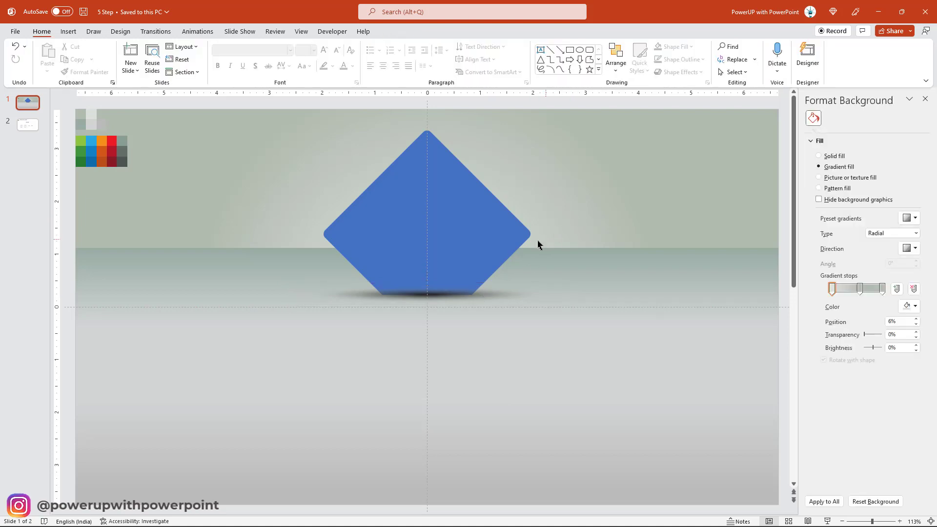
{"action": "left_click", "coordinate": [490, 236]}
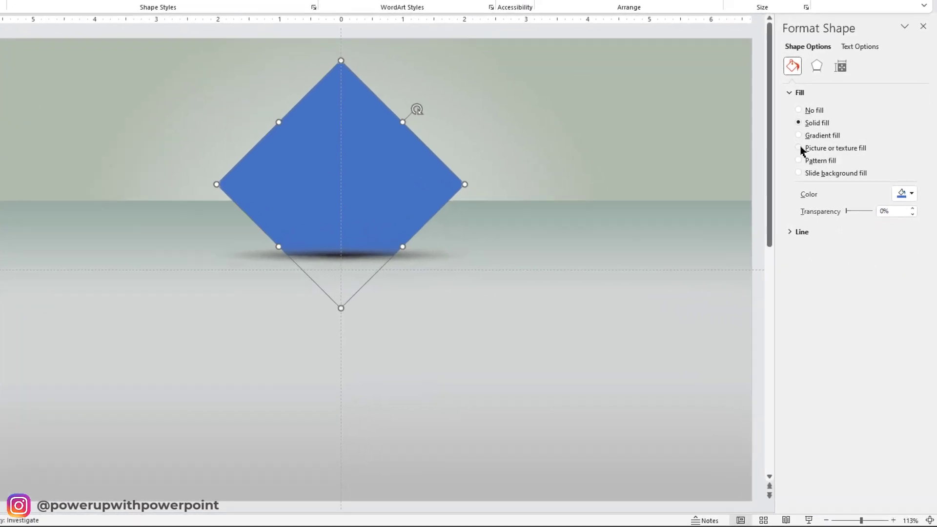
- Give the diamond a linear gradient fill with a sampled light green first stop
{"action": "left_click", "coordinate": [800, 135]}
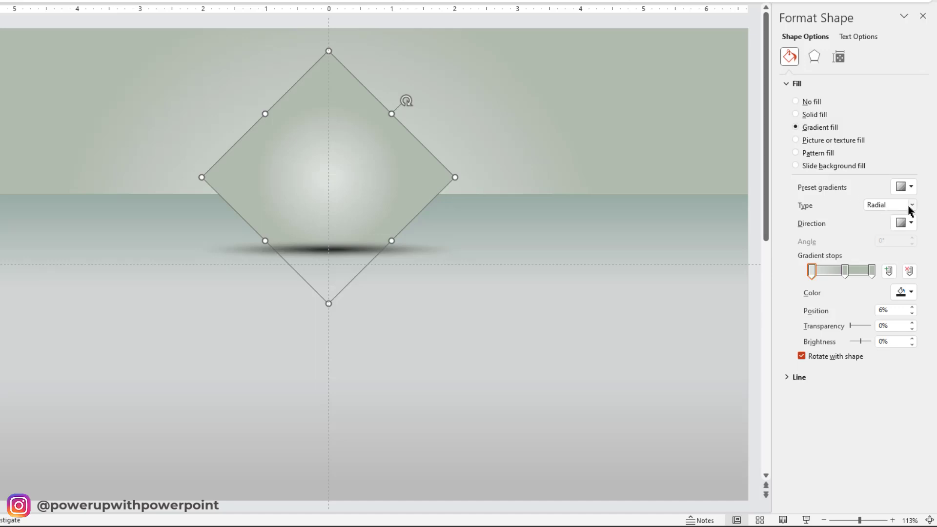
{"action": "left_click", "coordinate": [909, 205]}
{"action": "left_click", "coordinate": [886, 215]}
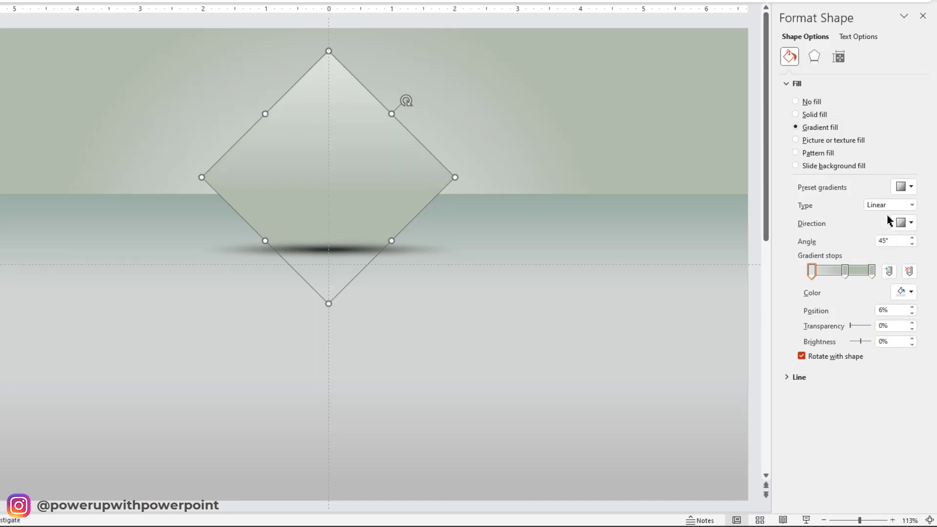
{"action": "left_click", "coordinate": [909, 292]}
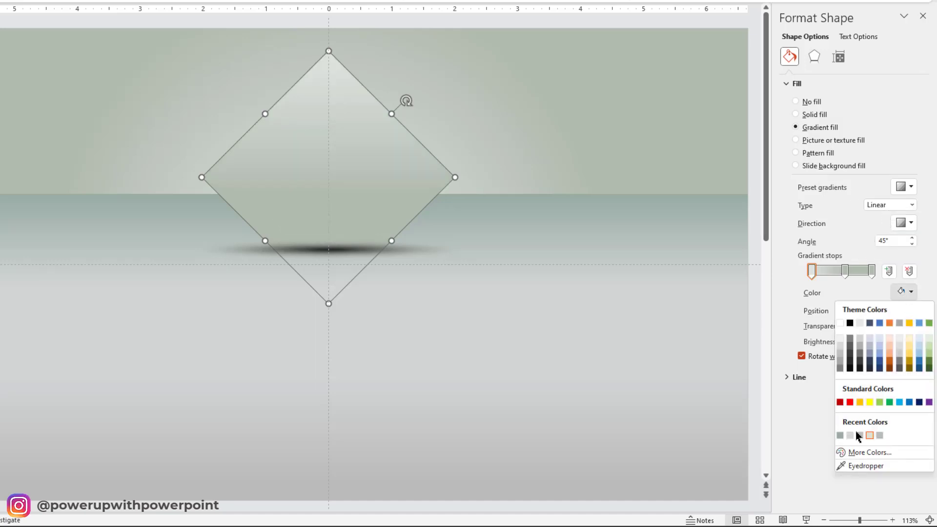
{"action": "left_click", "coordinate": [854, 466]}
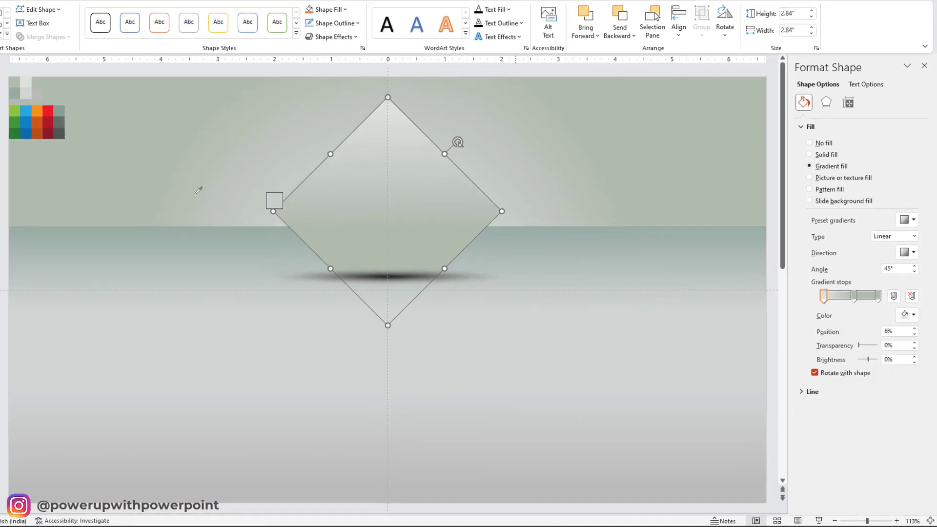
{"action": "left_click", "coordinate": [15, 109]}
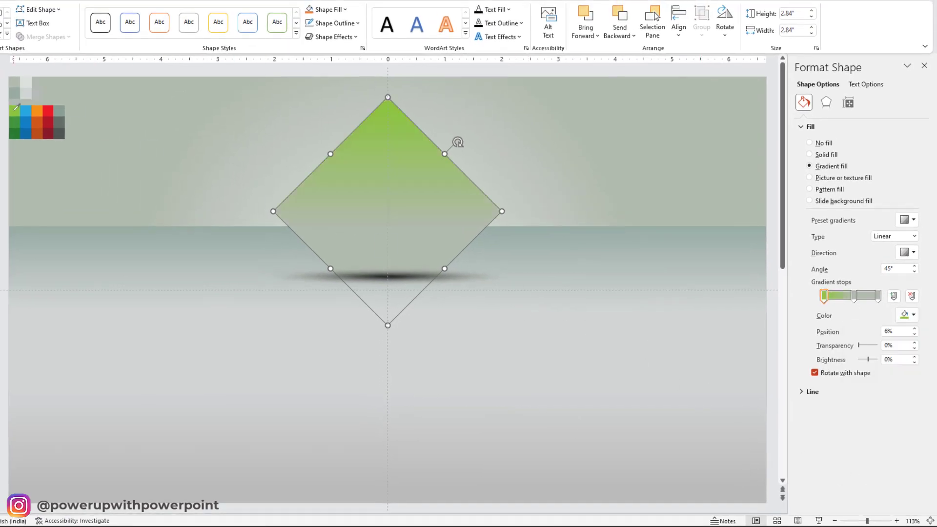
- Sample a darker green for the middle stop and dark green for the last stop
{"action": "left_click", "coordinate": [855, 296]}
{"action": "left_click", "coordinate": [906, 314]}
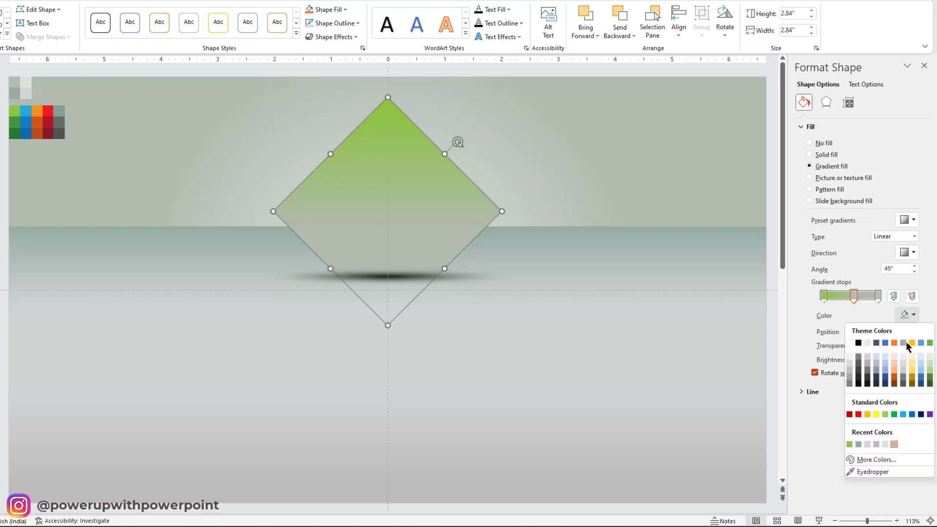
{"action": "left_click", "coordinate": [866, 472]}
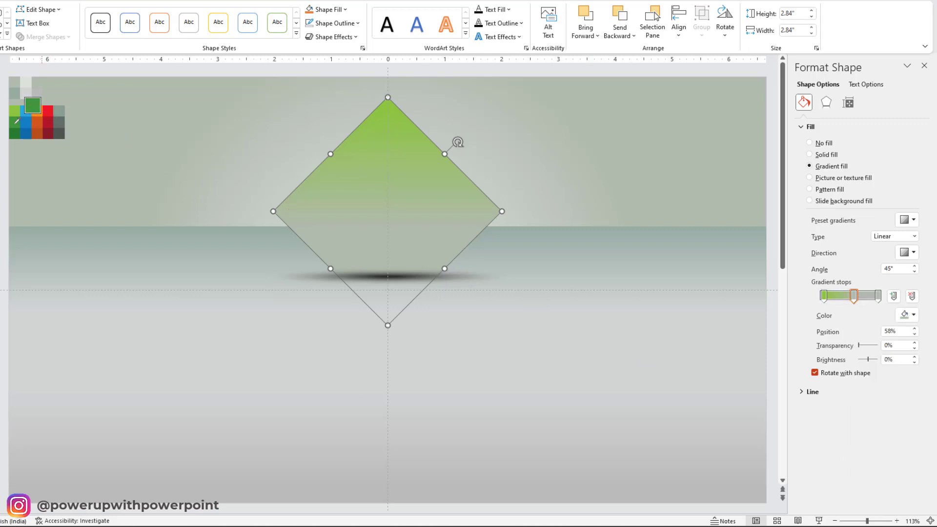
{"action": "left_click", "coordinate": [17, 121]}
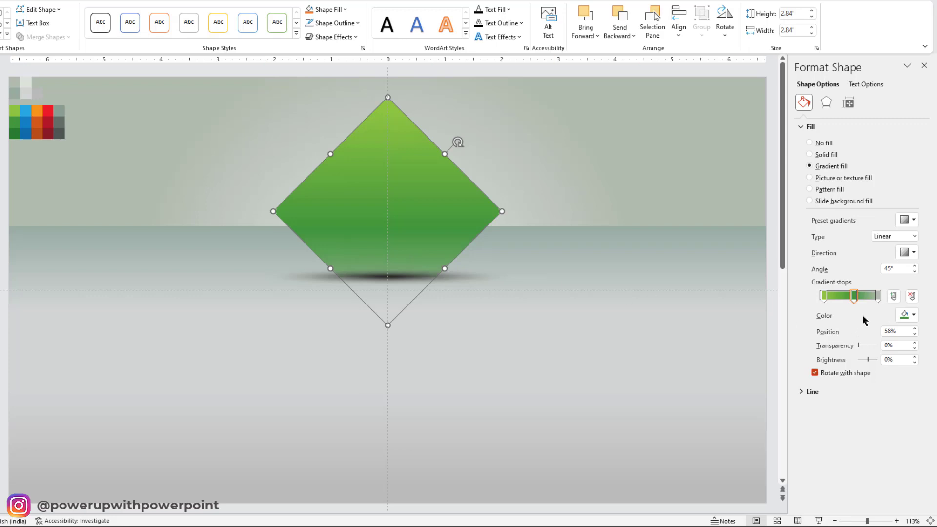
{"action": "left_click", "coordinate": [878, 296]}
{"action": "left_click", "coordinate": [910, 315]}
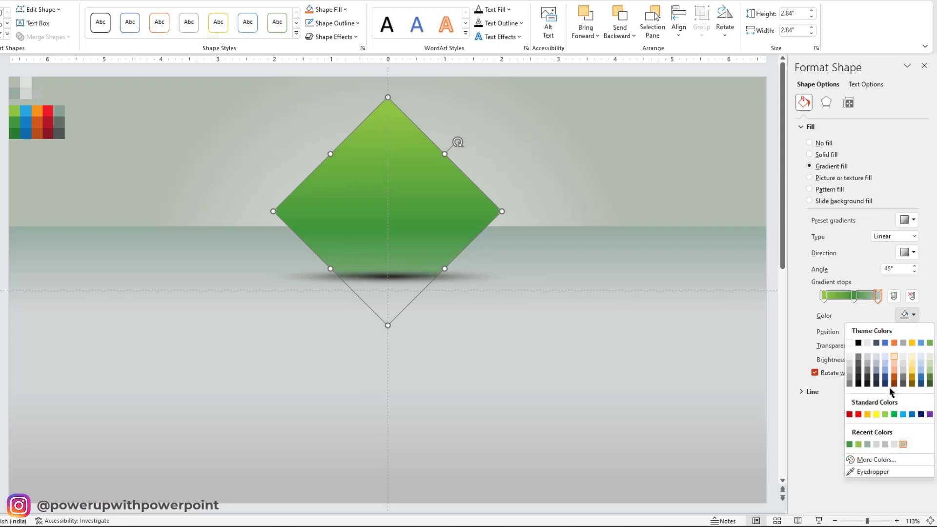
{"action": "left_click", "coordinate": [867, 472]}
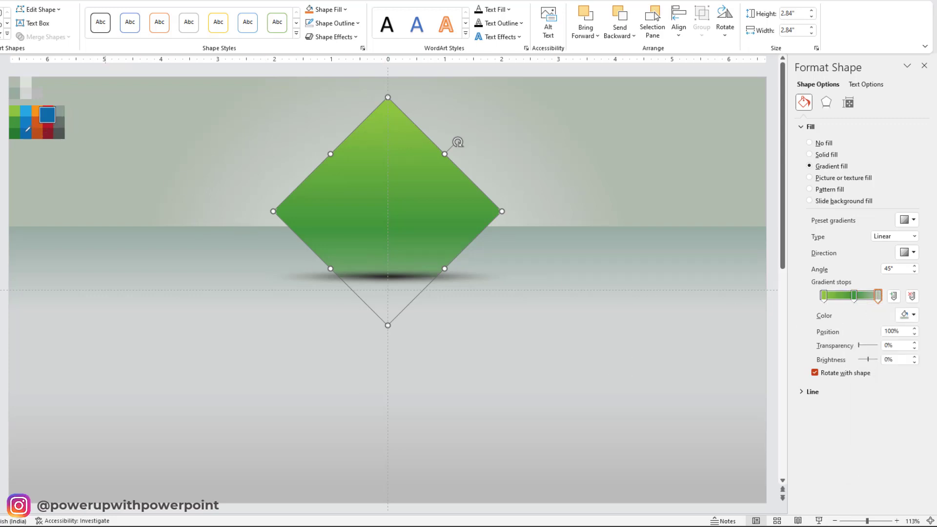
{"action": "left_click", "coordinate": [15, 132]}
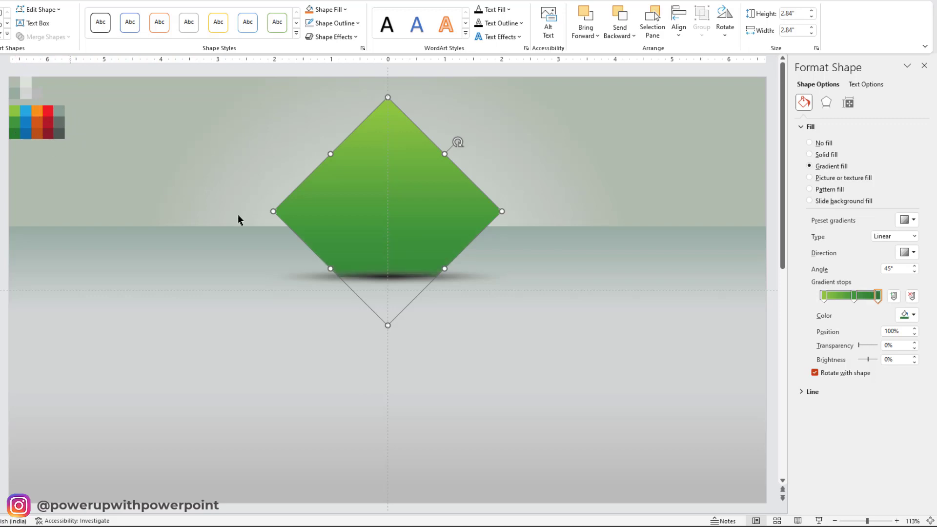
- Reposition the gradient stops to about 66% and 71%
{"action": "left_click_drag", "start_coordinate": [855, 297], "coordinate": [868, 302]}
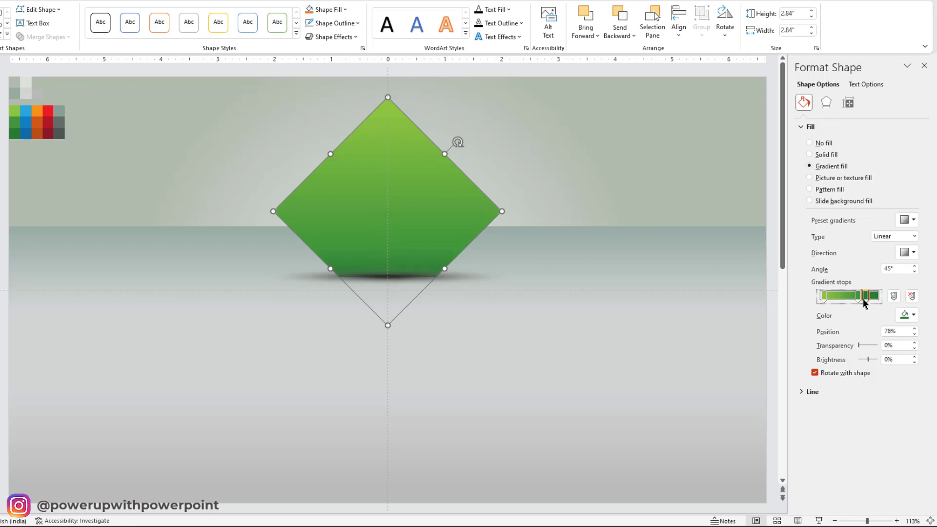
{"action": "left_click", "coordinate": [858, 301]}
{"action": "left_click_drag", "start_coordinate": [865, 300], "coordinate": [864, 300]}
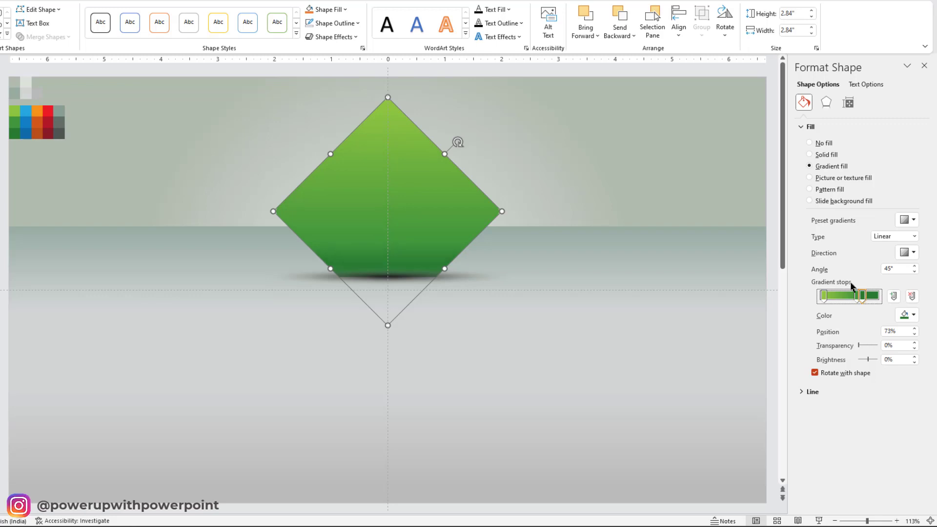
- Select the green diamond with its shadow and group them
{"action": "left_click", "coordinate": [688, 177]}
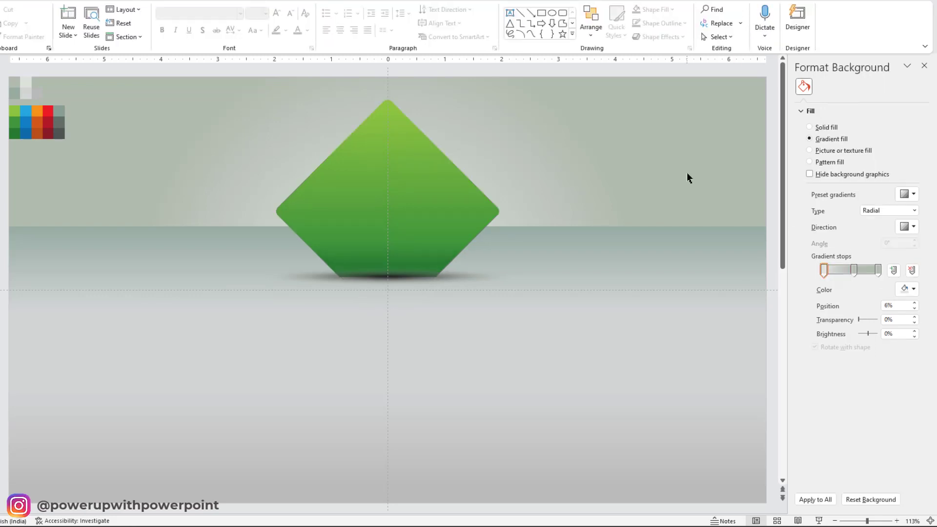
{"action": "left_click", "coordinate": [440, 203]}
{"action": "left_click", "coordinate": [462, 275], "text": "shift"}
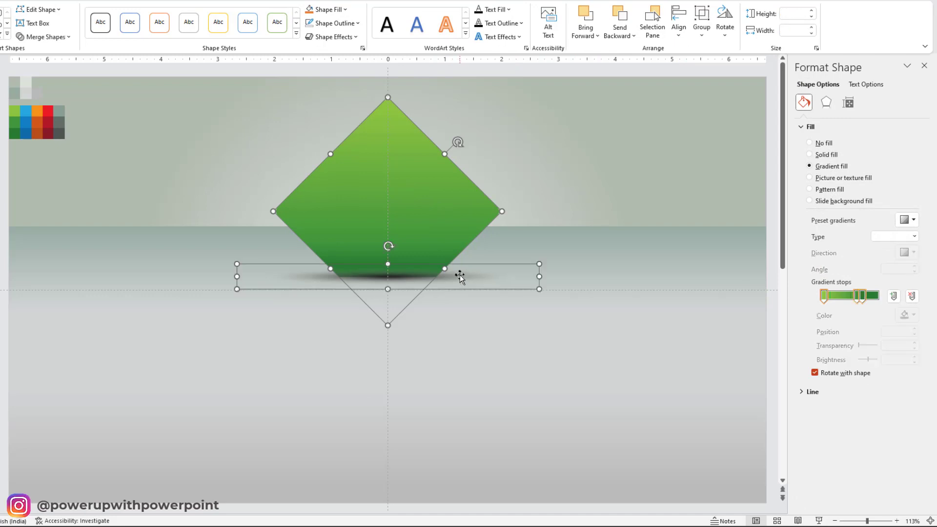
{"action": "right_click", "coordinate": [460, 276]}
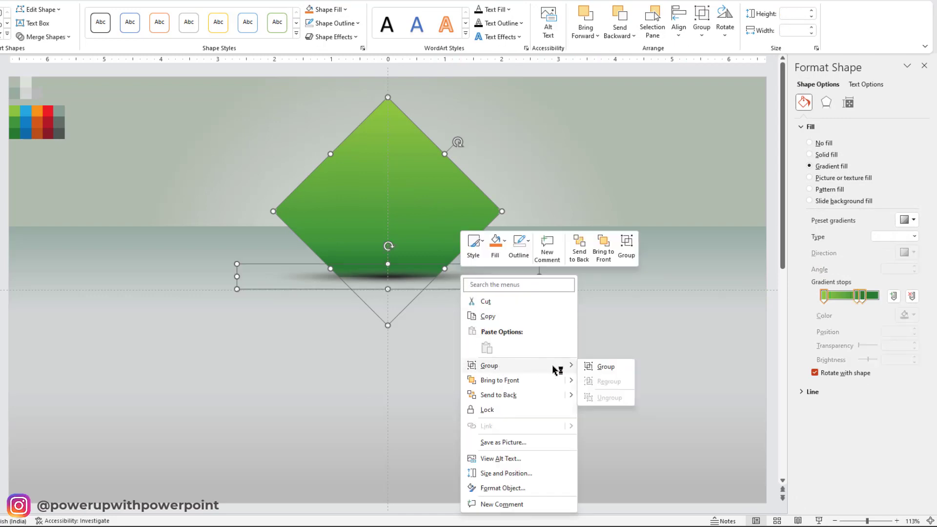
{"action": "left_click", "coordinate": [605, 372]}
- Duplicate the diamond group, move the copy down-left and shrink it proportionally
{"action": "key", "text": "ctrl+d"}
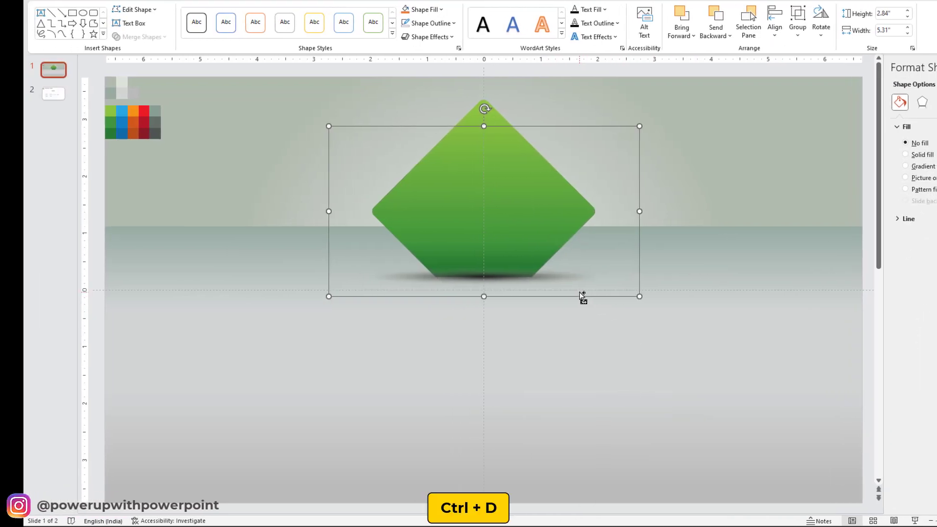
{"action": "left_click_drag", "start_coordinate": [487, 257], "coordinate": [417, 324]}
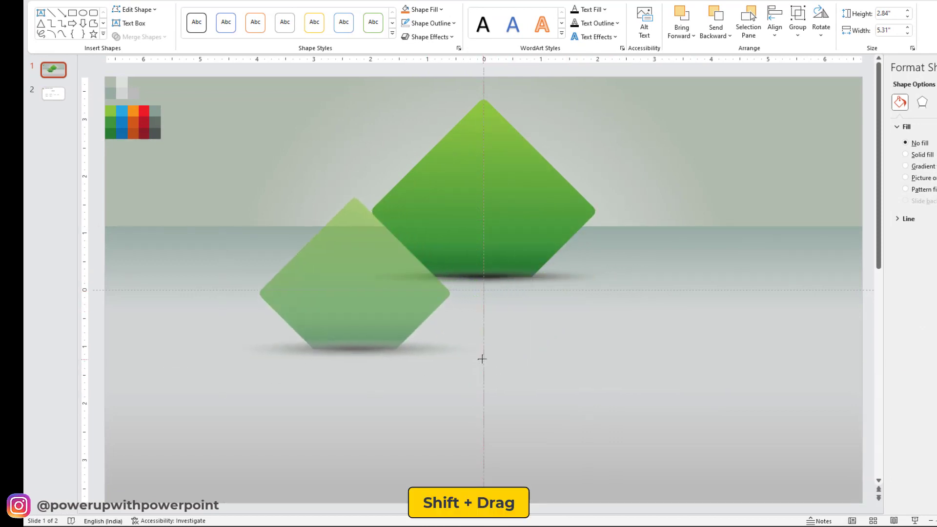
{"action": "left_click_drag", "start_coordinate": [533, 391], "coordinate": [487, 366]}
{"action": "mouse_move", "coordinate": [383, 334]}
{"action": "left_mouse_down"}
{"action": "mouse_move", "coordinate": [388, 321]}
{"action": "mouse_move", "coordinate": [376, 308]}
{"action": "mouse_move", "coordinate": [596, 331]}
{"action": "mouse_move", "coordinate": [428, 386]}
{"action": "left_mouse_up"}
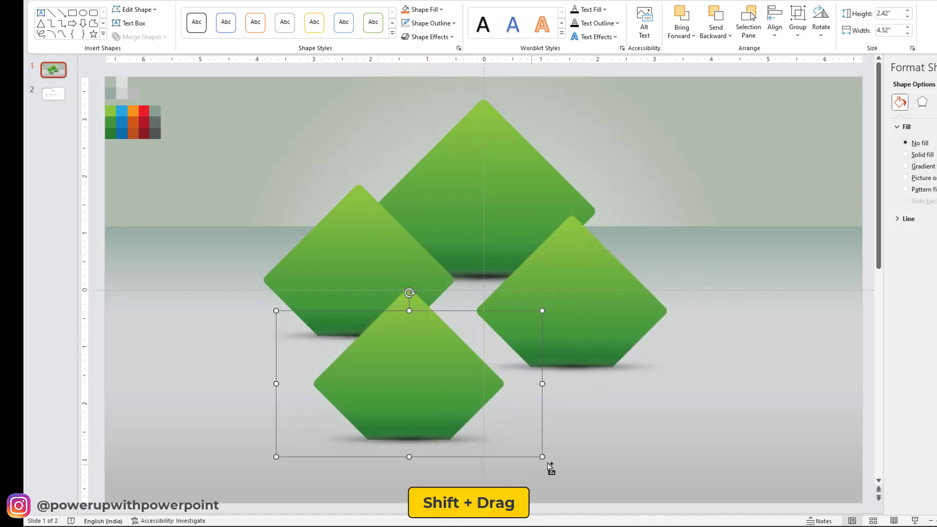
{"action": "left_click_drag", "start_coordinate": [540, 456], "coordinate": [523, 446]}
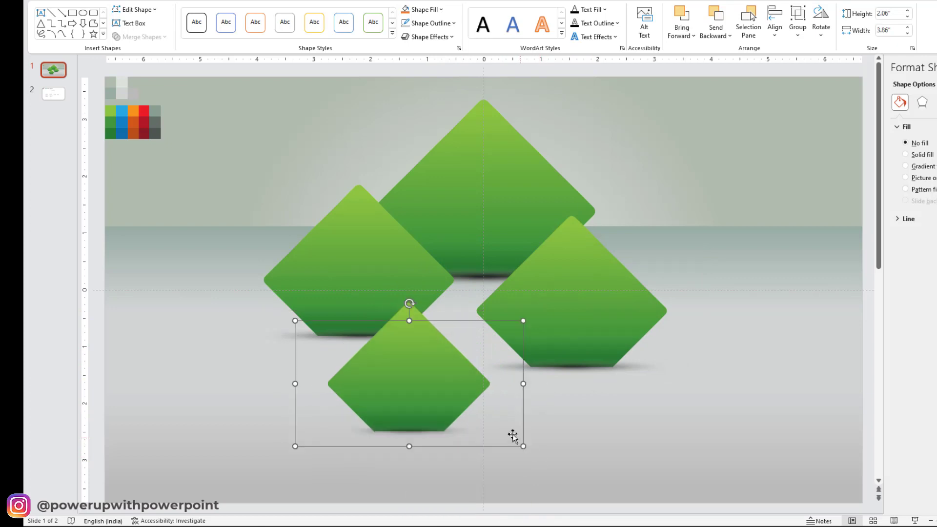
{"action": "left_click_drag", "start_coordinate": [523, 445], "coordinate": [533, 449]}
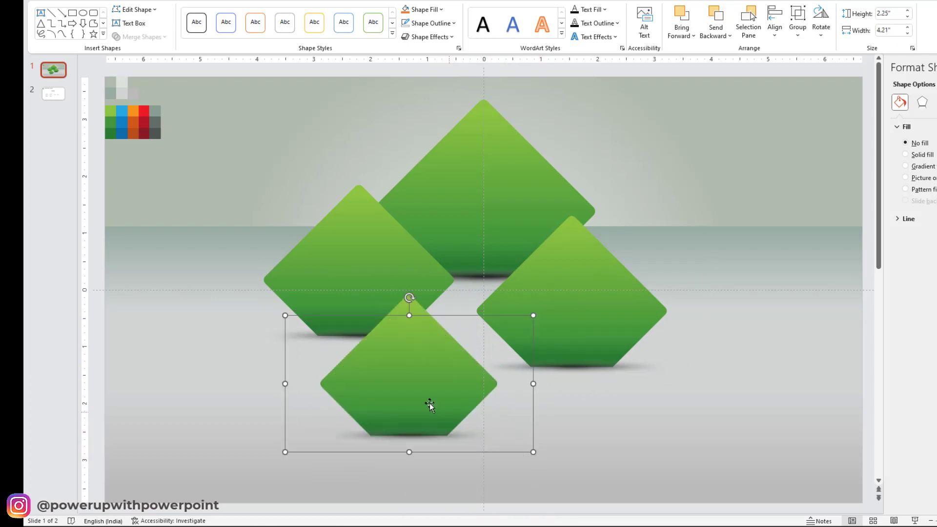
- Shift the bottom diamond right and add a smaller copy at lower right, 1.99" × 3.73"
{"action": "left_click", "coordinate": [429, 395]}
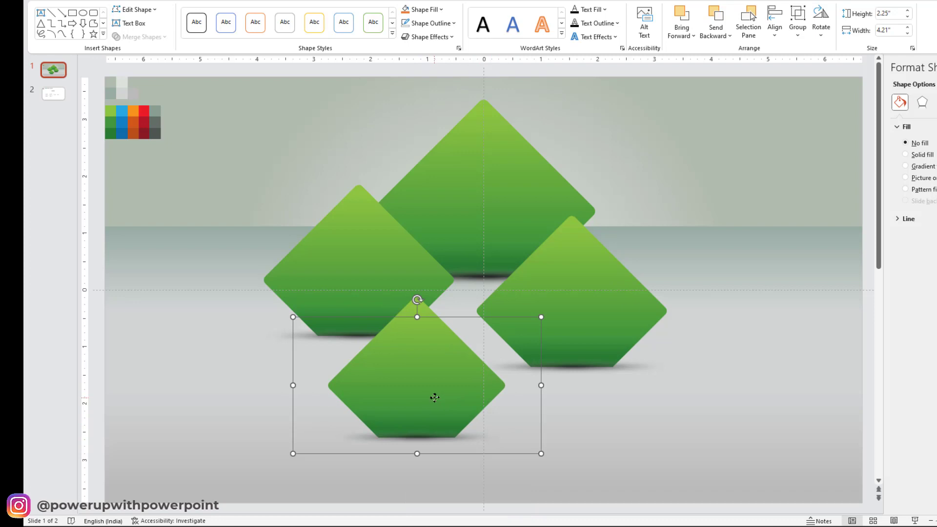
{"action": "left_click_drag", "start_coordinate": [434, 398], "coordinate": [576, 441]}
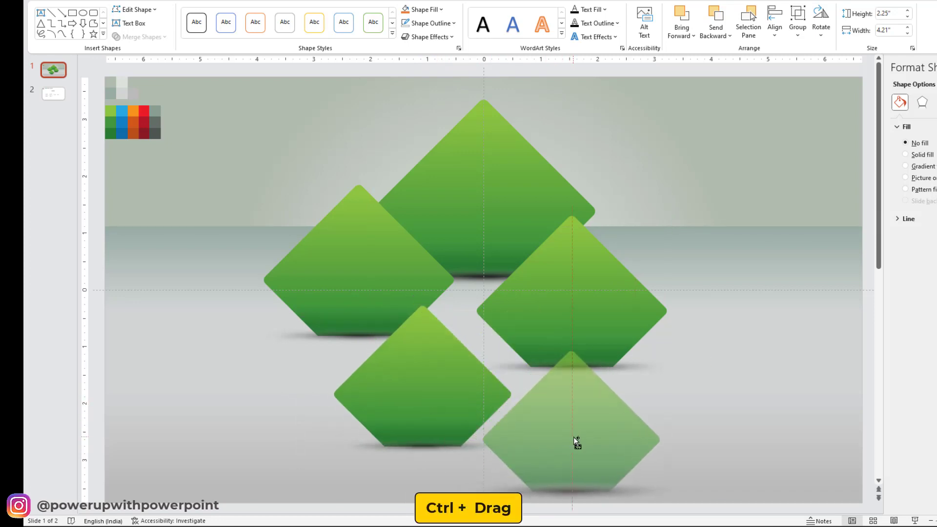
{"action": "left_click_drag", "start_coordinate": [574, 438], "coordinate": [575, 434]}
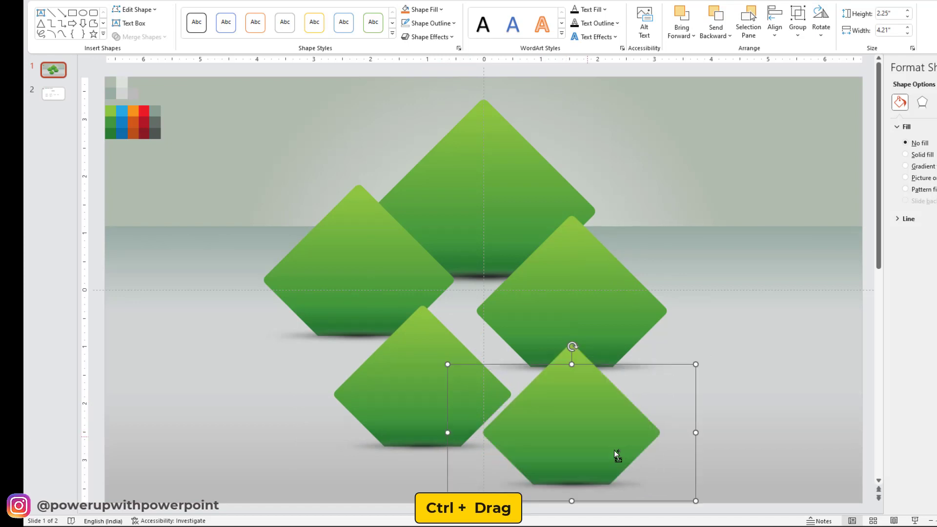
{"action": "left_click_drag", "start_coordinate": [691, 495], "coordinate": [674, 479]}
{"action": "left_click_drag", "start_coordinate": [596, 438], "coordinate": [574, 446]}
- Stretch the lower-right diamond's shadow wider and slightly taller to 4.04" × 0.37"
{"action": "left_click", "coordinate": [573, 483]}
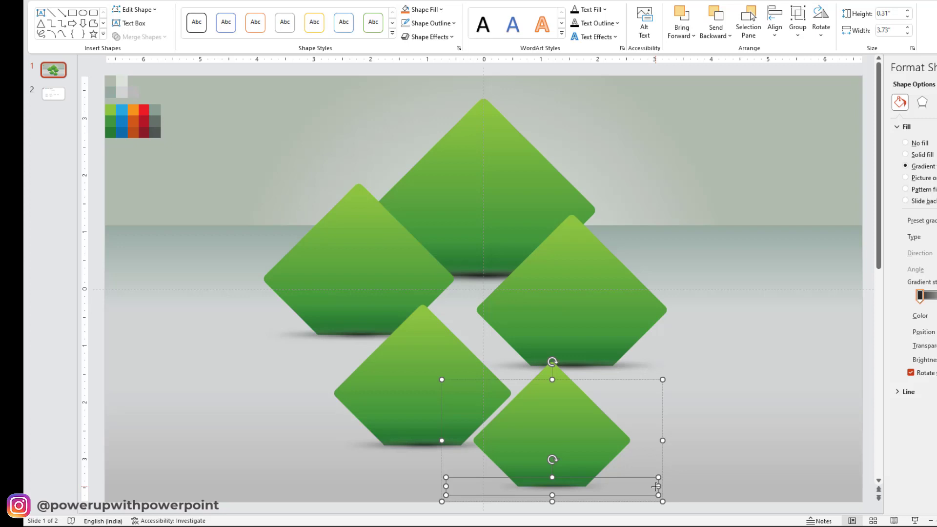
{"action": "left_click_drag", "start_coordinate": [658, 486], "coordinate": [675, 486]}
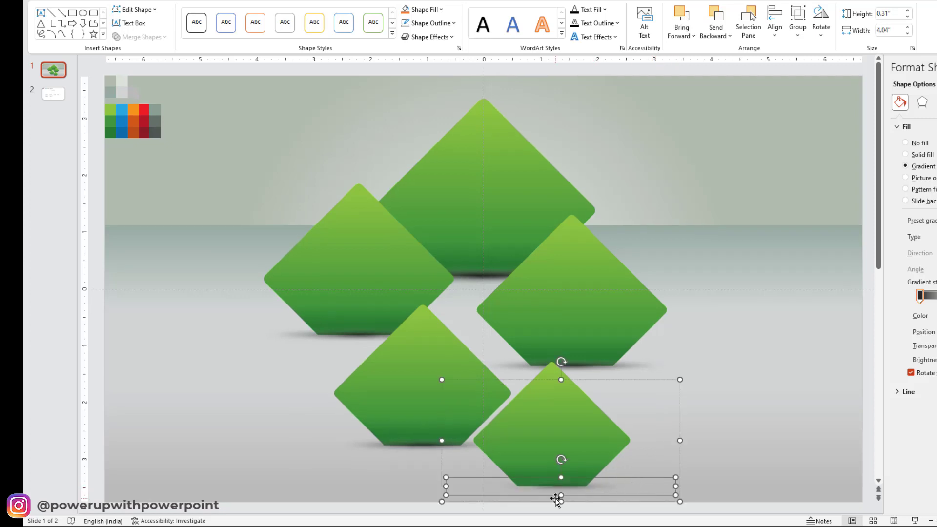
{"action": "left_click_drag", "start_coordinate": [561, 496], "coordinate": [574, 489]}
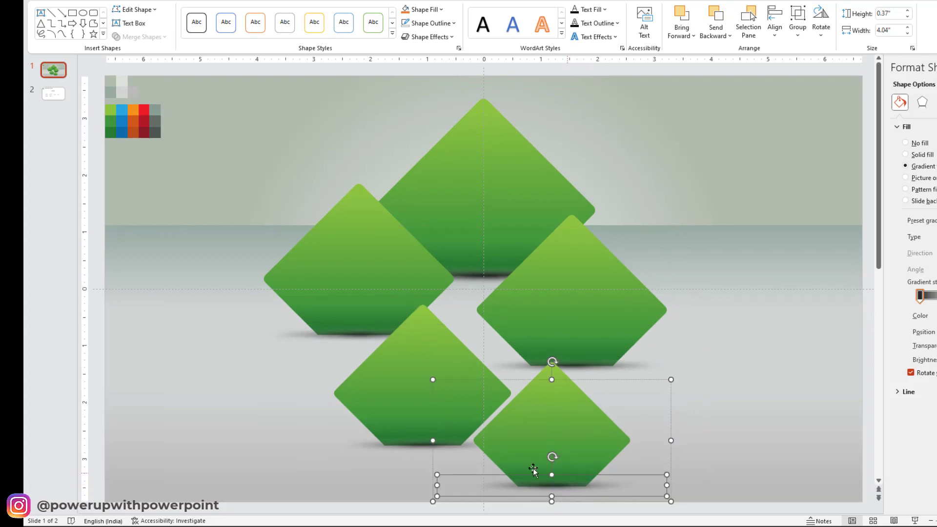
{"action": "left_click", "coordinate": [264, 394]}
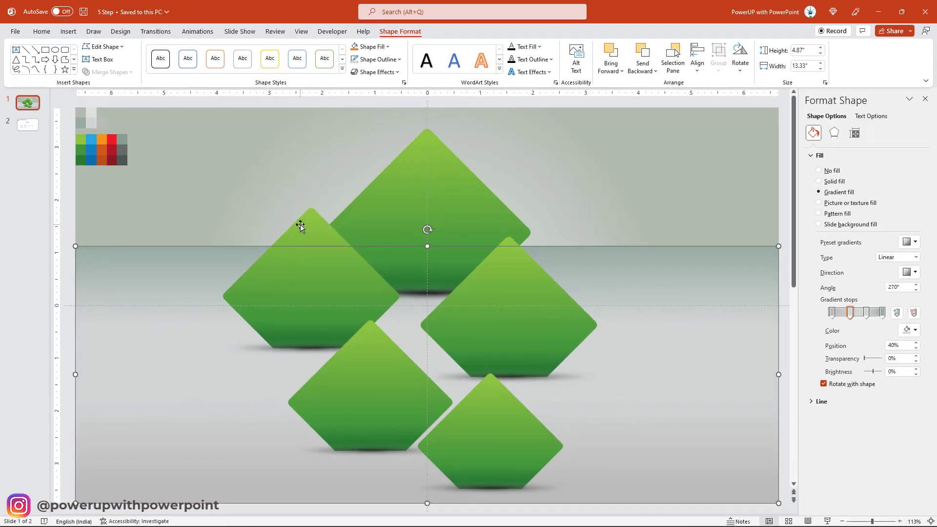
- Select the left diamond and eyedrop light blue into its first gradient stop
{"action": "left_click", "coordinate": [312, 235]}
{"action": "left_click", "coordinate": [311, 235]}
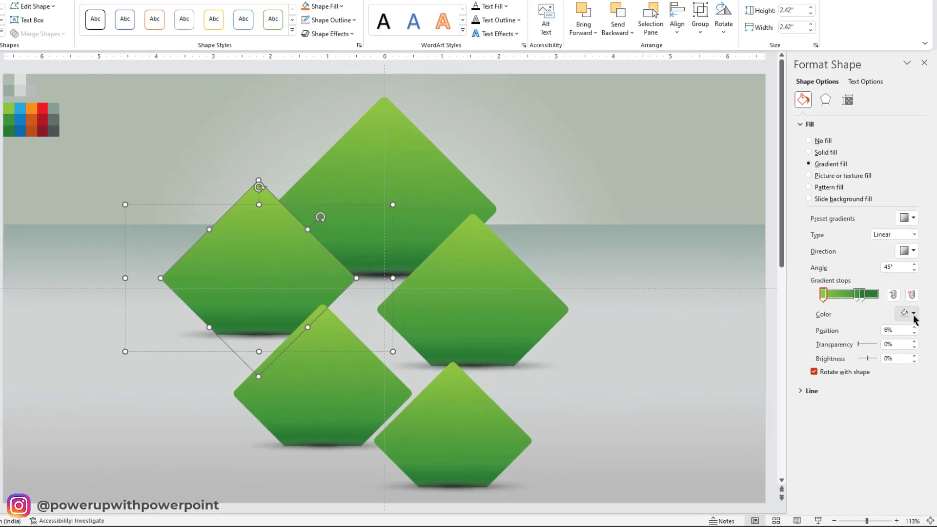
{"action": "left_click", "coordinate": [914, 315]}
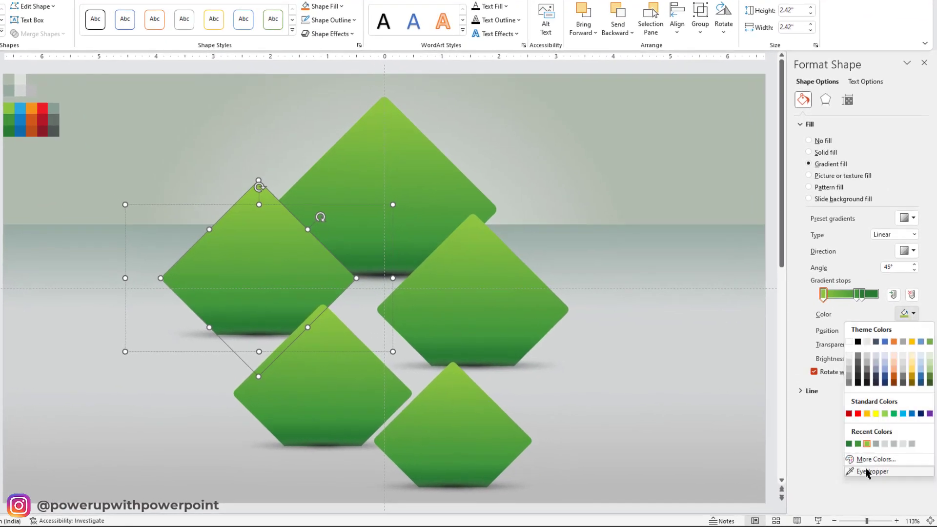
{"action": "left_click", "coordinate": [868, 474]}
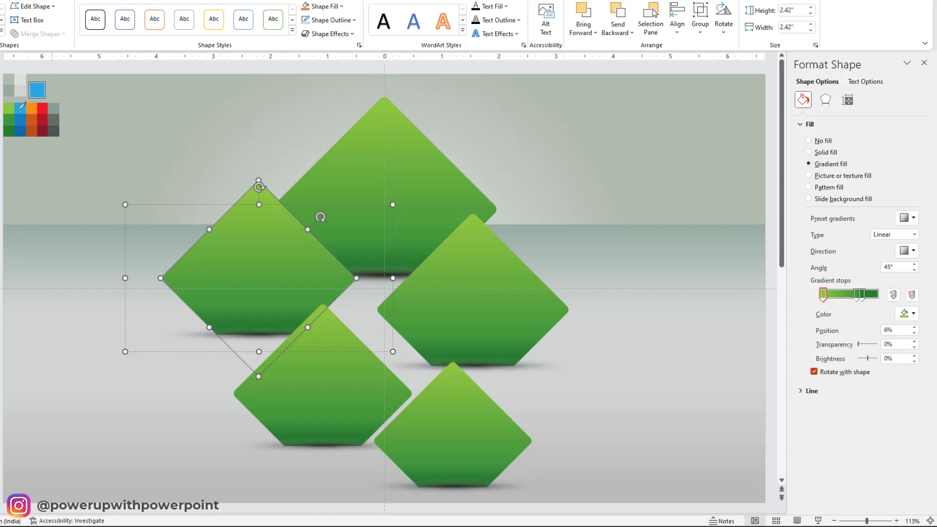
{"action": "left_click", "coordinate": [20, 107]}
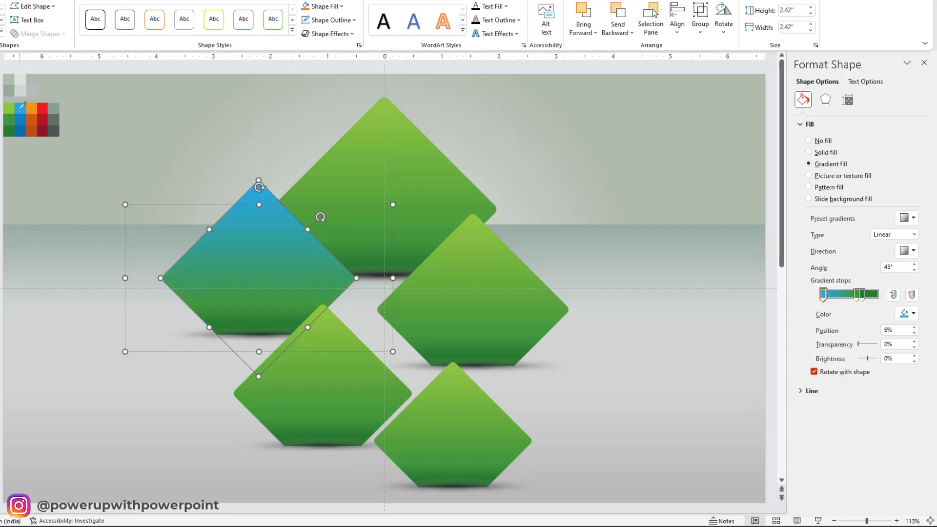
- Eyedrop darker blue into the left diamond's second and third gradient stops
{"action": "left_click", "coordinate": [856, 294]}
{"action": "left_click", "coordinate": [913, 314]}
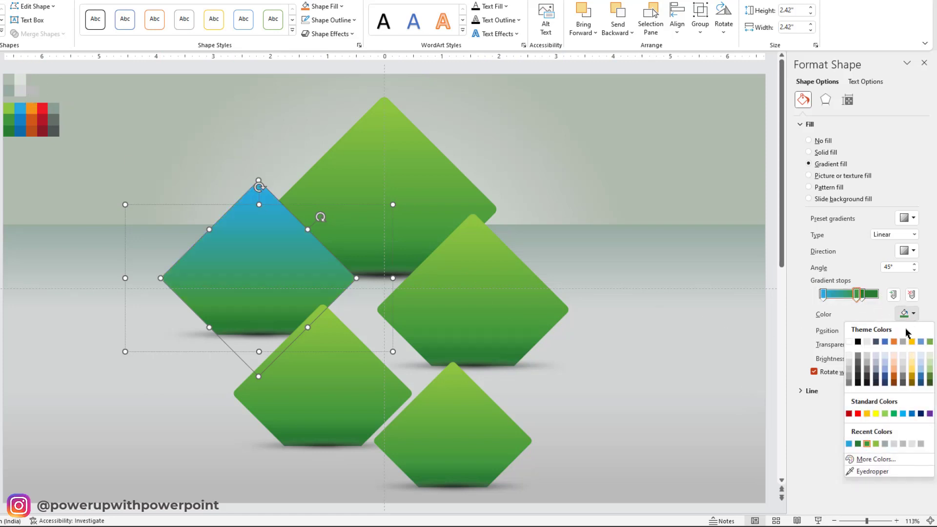
{"action": "left_click", "coordinate": [864, 472]}
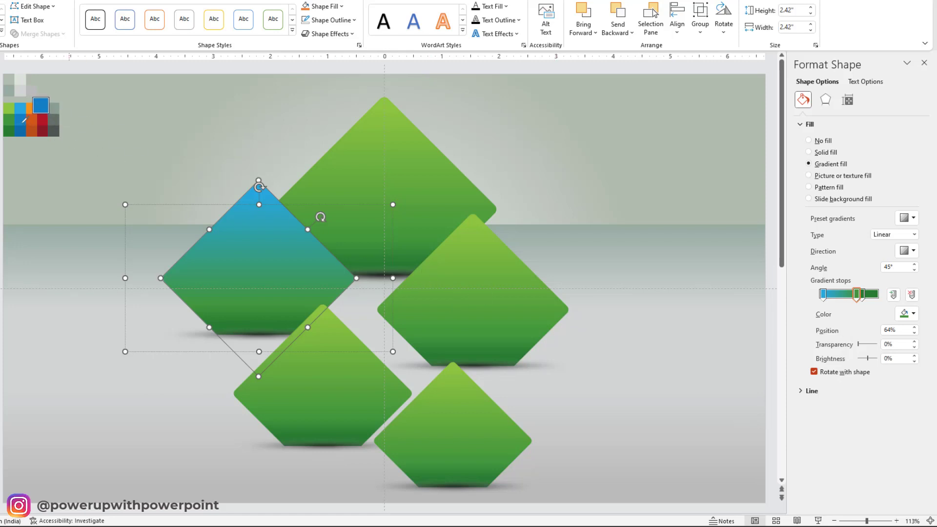
{"action": "left_click", "coordinate": [22, 120]}
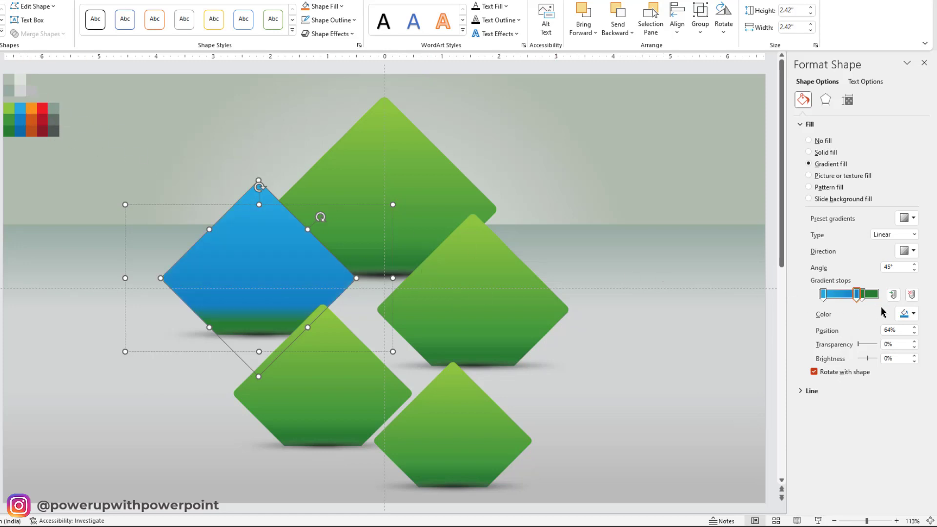
{"action": "left_click", "coordinate": [862, 295]}
{"action": "left_click", "coordinate": [913, 314]}
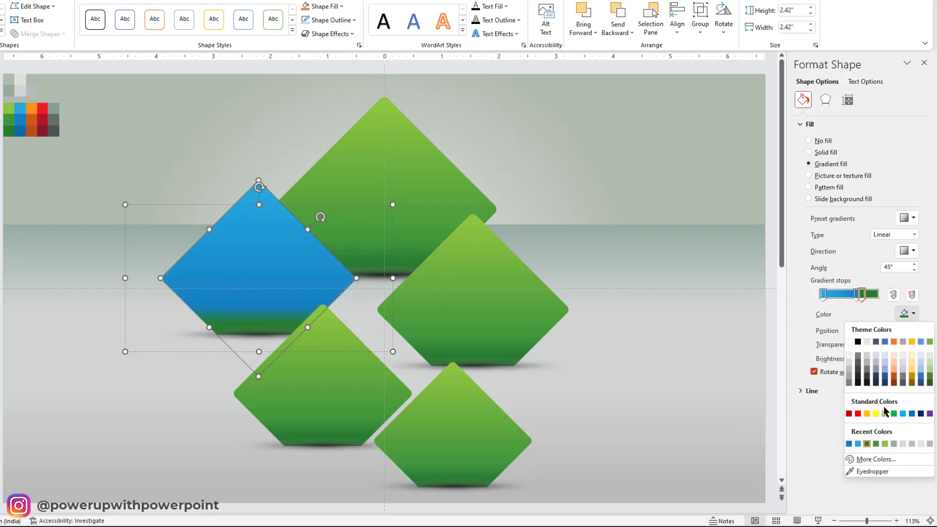
{"action": "left_click", "coordinate": [864, 472]}
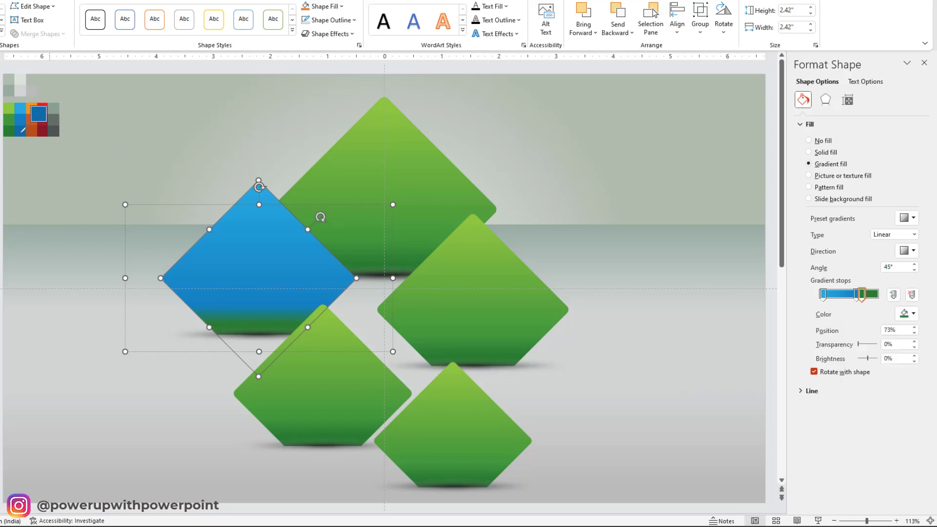
{"action": "left_click", "coordinate": [464, 251]}
{"action": "left_click", "coordinate": [473, 250]}
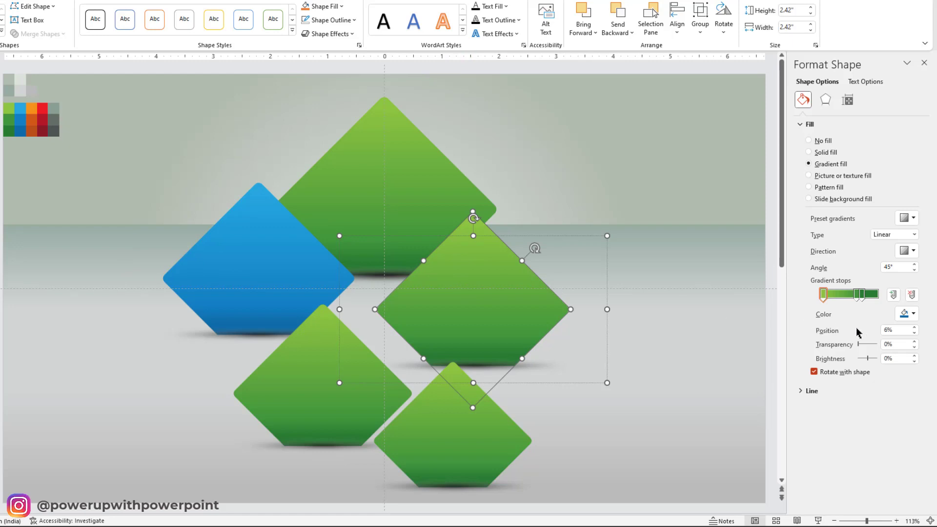
- Eyedrop orange into the right diamond's top stop and dark orange into its lower stops
{"action": "left_click", "coordinate": [907, 314]}
{"action": "left_click", "coordinate": [832, 462]}
{"action": "left_click", "coordinate": [34, 107]}
{"action": "left_click", "coordinate": [859, 294]}
{"action": "left_click", "coordinate": [907, 314]}
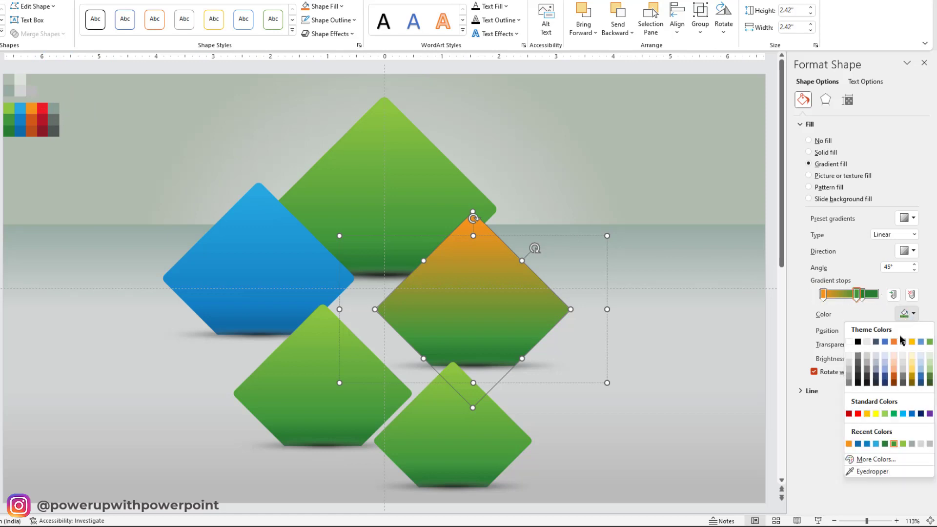
{"action": "left_click", "coordinate": [861, 472]}
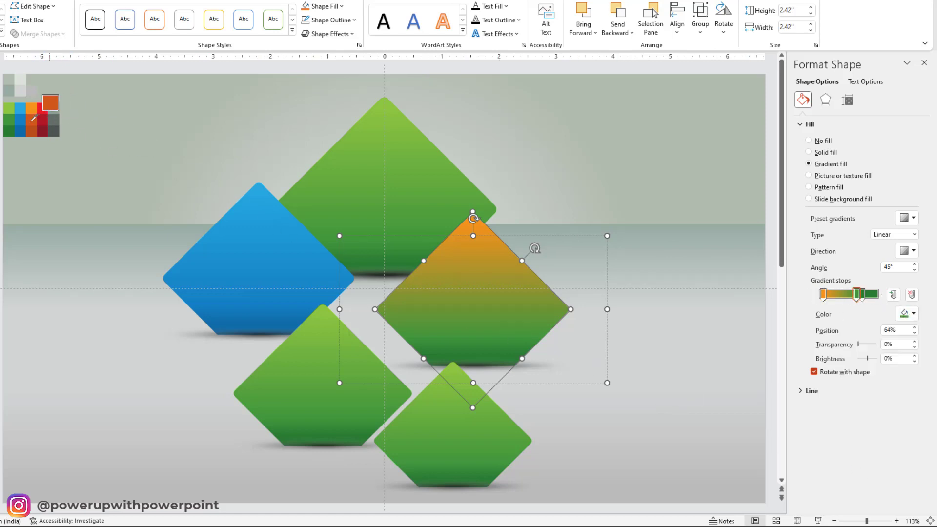
{"action": "left_click", "coordinate": [33, 120]}
{"action": "left_click", "coordinate": [908, 314]}
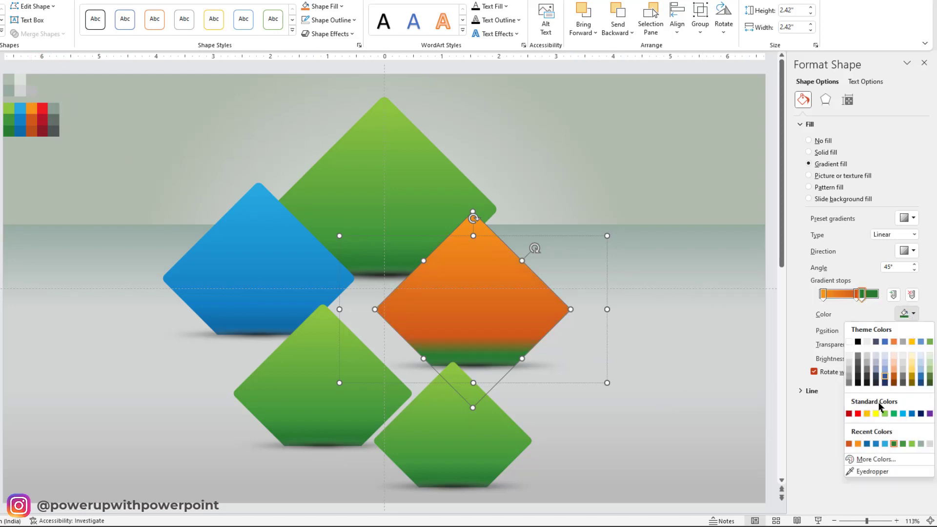
{"action": "left_click", "coordinate": [862, 472]}
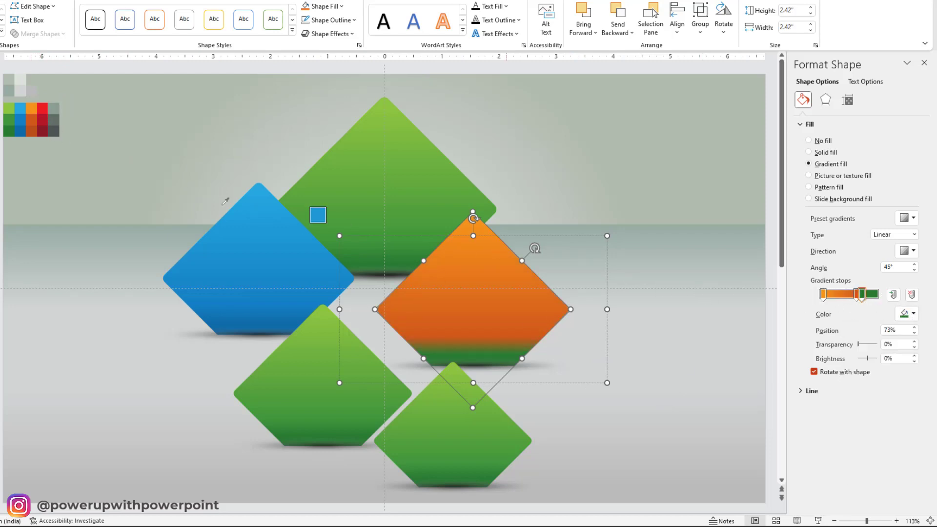
{"action": "left_click", "coordinate": [32, 132]}
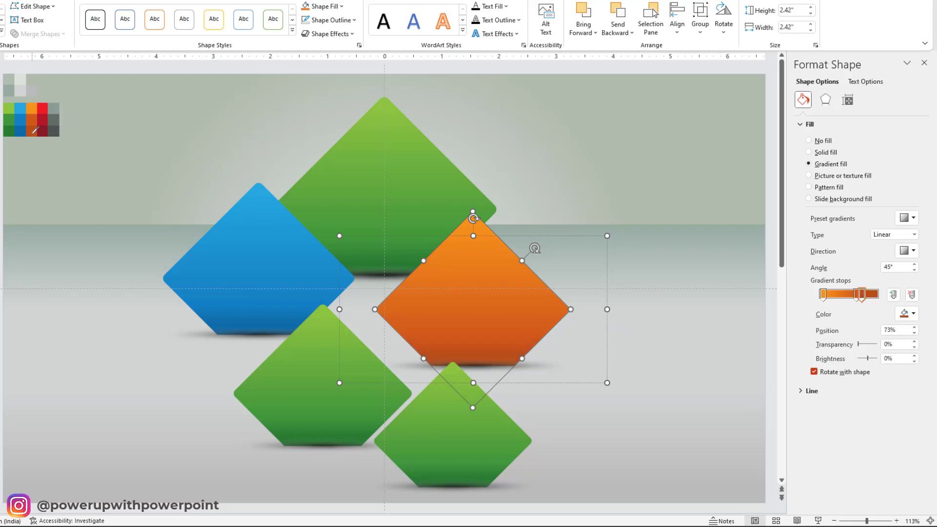
{"action": "left_click", "coordinate": [295, 346]}
- Fill the lower-left diamond's gradient stops with red, deepening to dark red at the bottom
{"action": "left_click", "coordinate": [907, 314]}
{"action": "left_click", "coordinate": [872, 471]}
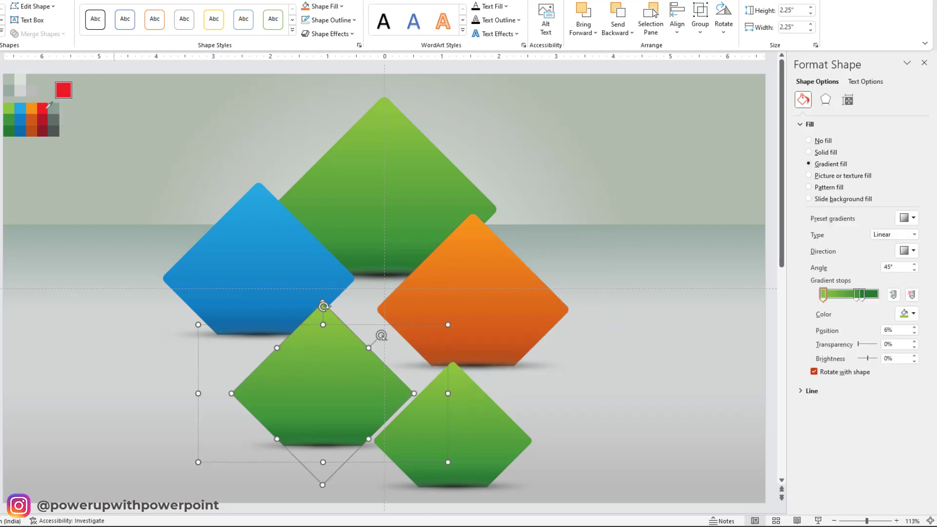
{"action": "left_click", "coordinate": [43, 107]}
{"action": "left_click", "coordinate": [856, 294]}
{"action": "left_click", "coordinate": [909, 314]}
{"action": "left_click", "coordinate": [872, 472]}
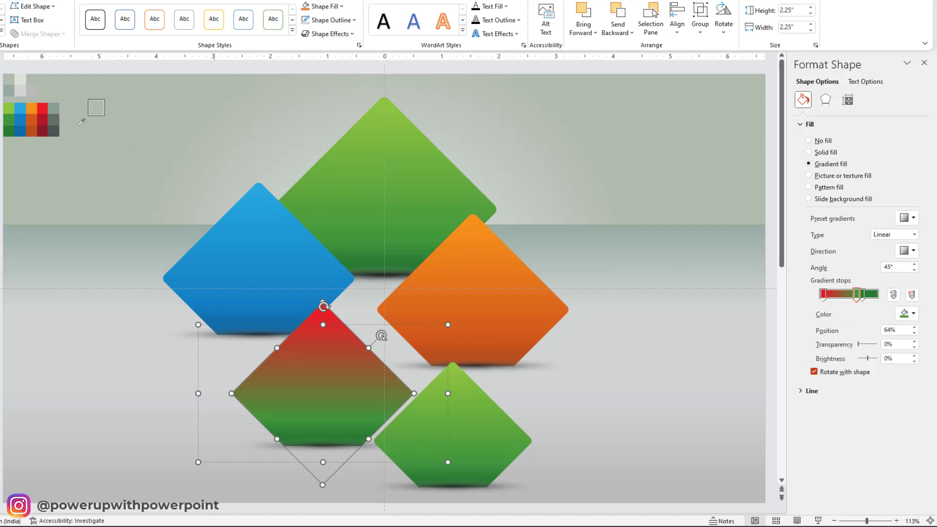
{"action": "left_click", "coordinate": [44, 108]}
{"action": "left_click", "coordinate": [862, 294]}
{"action": "left_click", "coordinate": [908, 314]}
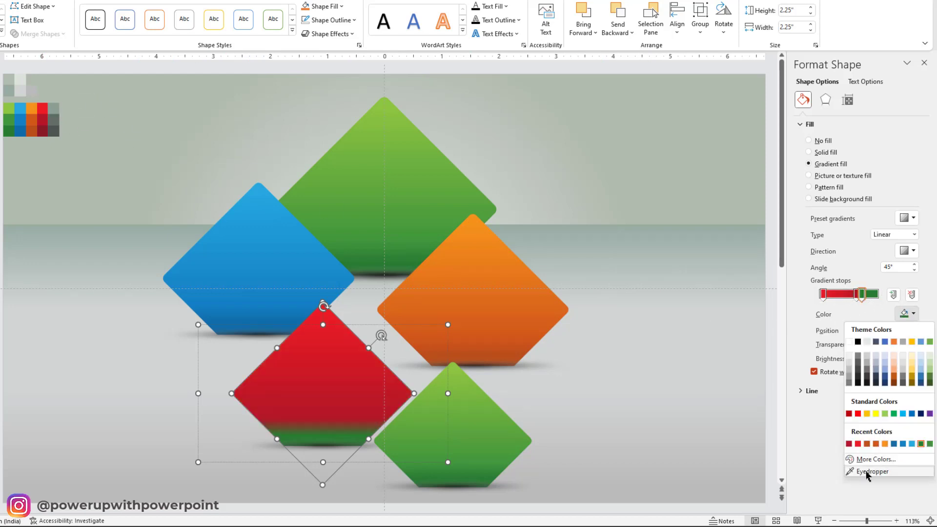
{"action": "left_click", "coordinate": [873, 471]}
{"action": "left_click", "coordinate": [44, 122]}
- Give the bottom diamond a gray gradient: light gray top, gray middle, dark gray bottom
{"action": "left_click", "coordinate": [461, 396]}
{"action": "left_click", "coordinate": [461, 396]}
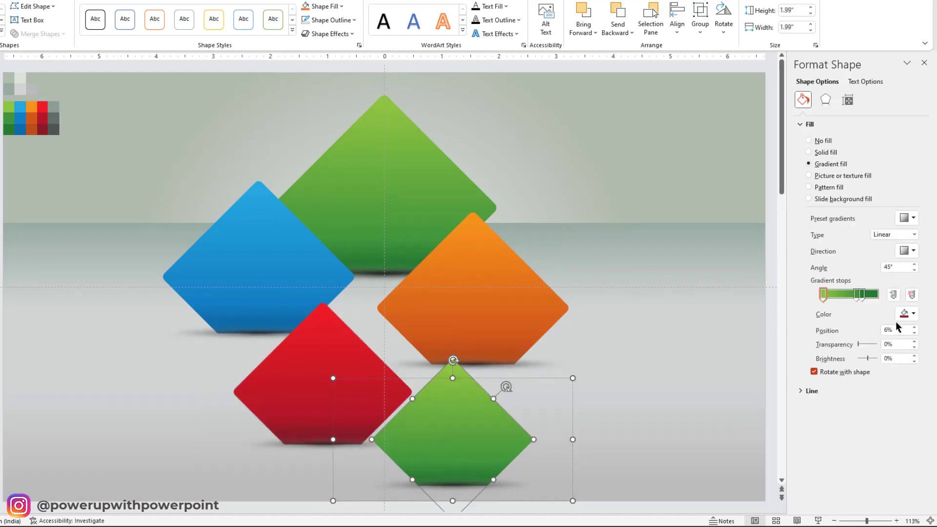
{"action": "left_click", "coordinate": [907, 314]}
{"action": "left_click", "coordinate": [872, 472]}
{"action": "left_click", "coordinate": [72, 89]}
{"action": "left_click", "coordinate": [858, 293]}
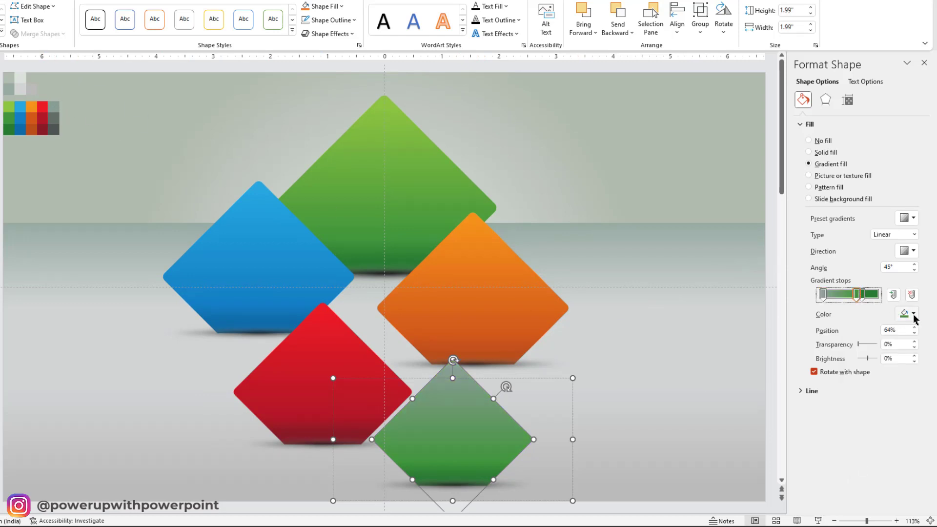
{"action": "left_click", "coordinate": [907, 314]}
{"action": "left_click", "coordinate": [872, 471]}
{"action": "left_click", "coordinate": [63, 109]}
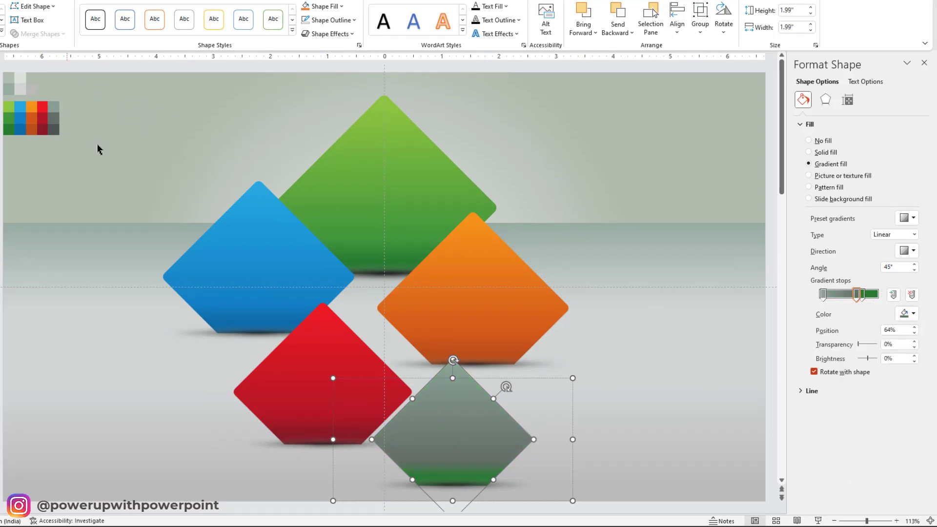
{"action": "left_click", "coordinate": [861, 294]}
{"action": "left_click", "coordinate": [908, 314]}
{"action": "left_click", "coordinate": [864, 471]}
{"action": "left_click", "coordinate": [54, 128]}
{"action": "left_click", "coordinate": [175, 169]}
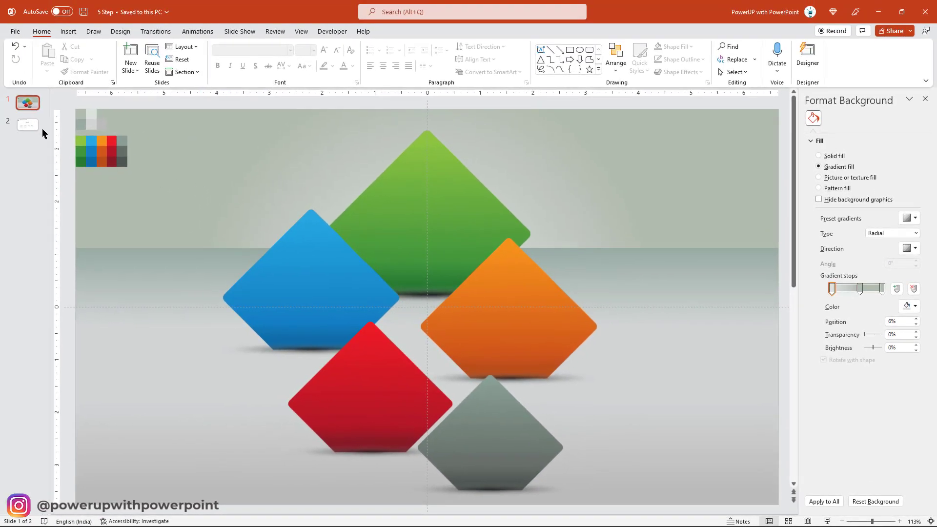
- Copy the HEADING1–HEADING5 text boxes from slide 2 and paste them onto slide 1
{"action": "left_click", "coordinate": [35, 126]}
{"action": "left_click", "coordinate": [382, 317]}
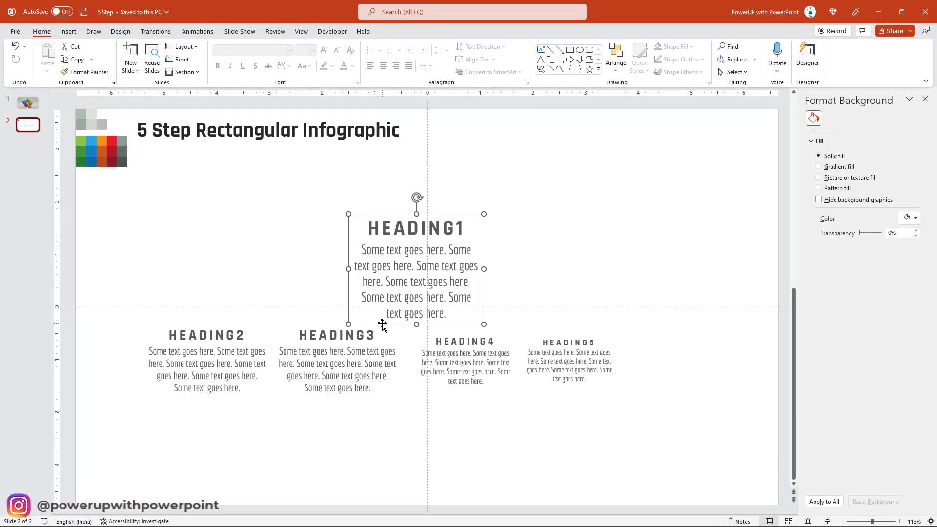
{"action": "left_click", "coordinate": [254, 370], "text": "shift"}
{"action": "left_click", "coordinate": [363, 365], "text": "shift"}
{"action": "left_click", "coordinate": [452, 363], "text": "shift"}
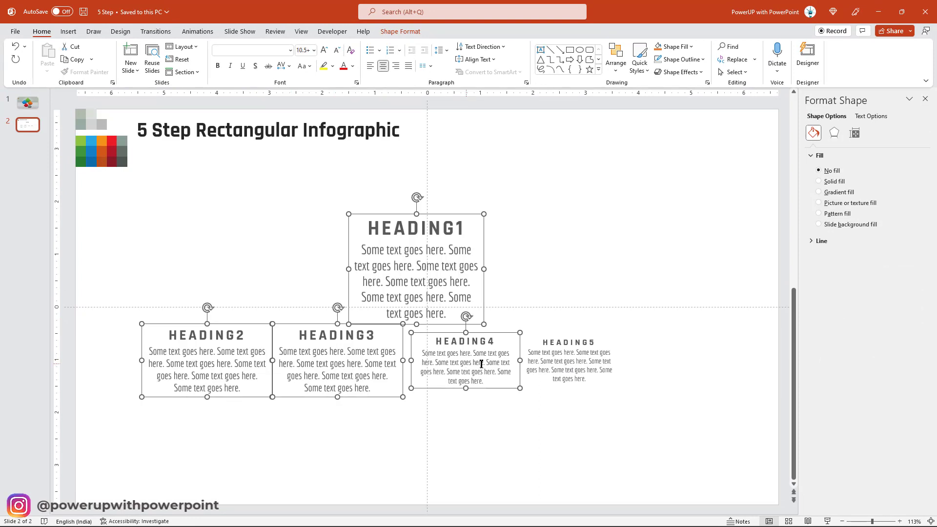
{"action": "left_click", "coordinate": [584, 357], "text": "shift"}
{"action": "key", "text": "ctrl+c"}
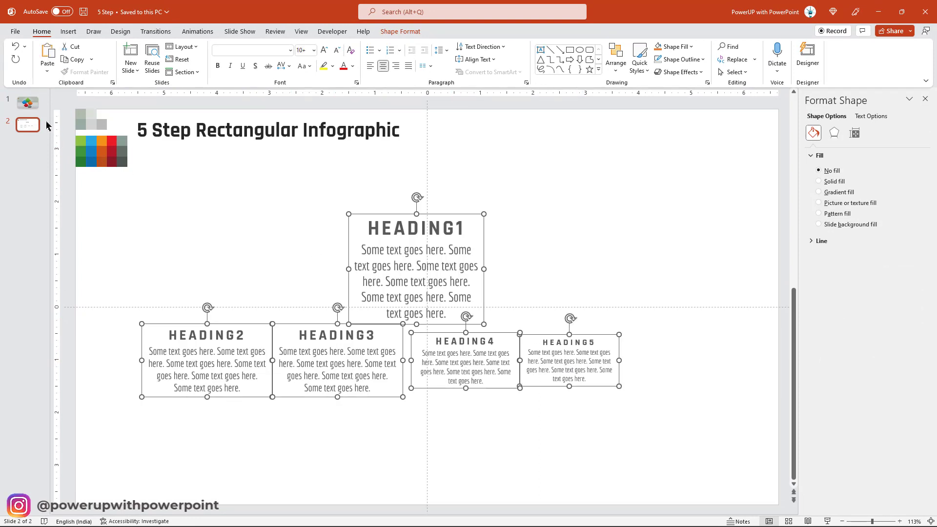
{"action": "left_click", "coordinate": [27, 103]}
{"action": "key", "text": "ctrl+v"}
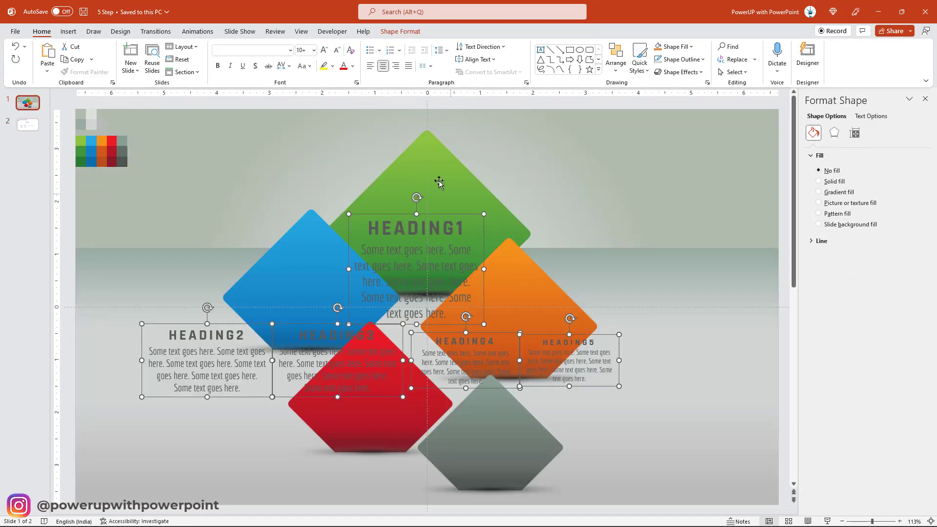
- Make the pasted headings white and raise HEADING1 onto the green diamond
{"action": "left_click", "coordinate": [353, 66]}
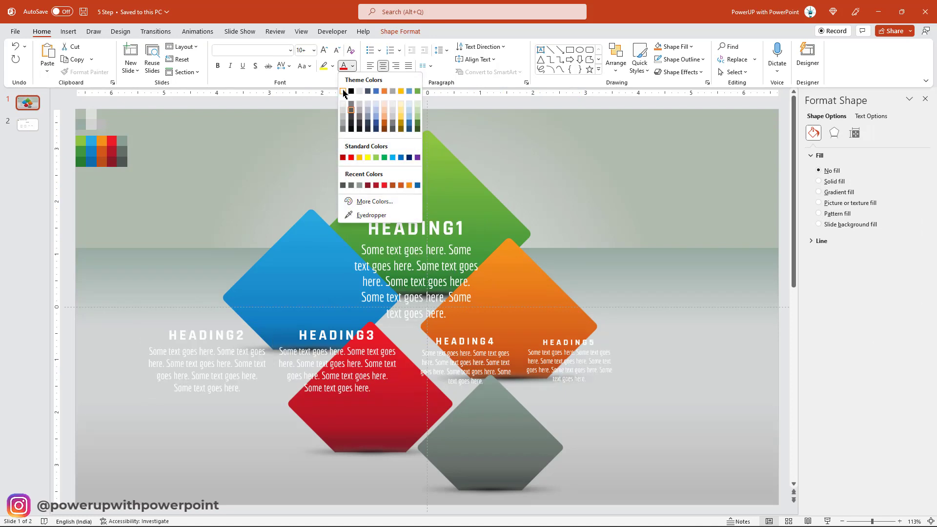
{"action": "left_click", "coordinate": [346, 93]}
{"action": "key", "text": "Escape"}
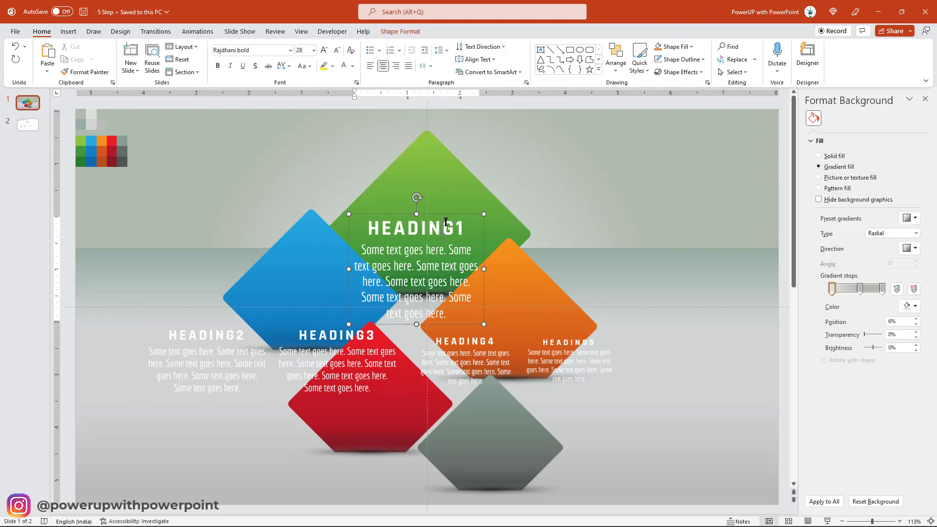
{"action": "left_click_drag", "start_coordinate": [447, 213], "coordinate": [453, 175]}
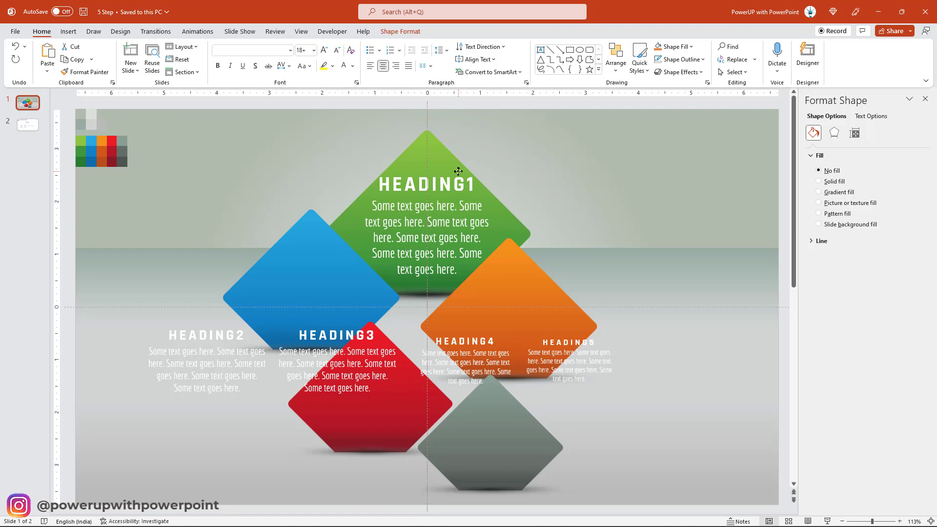
- Shrink and narrow HEADING1 and HEADING2, centring them on the green and blue diamonds
{"action": "left_click", "coordinate": [458, 170]}
{"action": "left_click", "coordinate": [337, 50]}
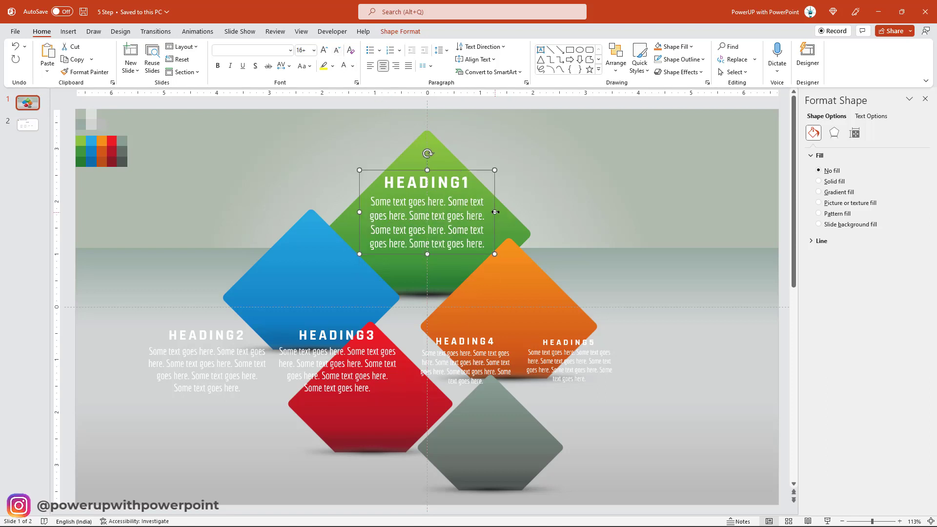
{"action": "left_click_drag", "start_coordinate": [494, 225], "coordinate": [481, 224]}
{"action": "left_click_drag", "start_coordinate": [455, 174], "coordinate": [462, 175]}
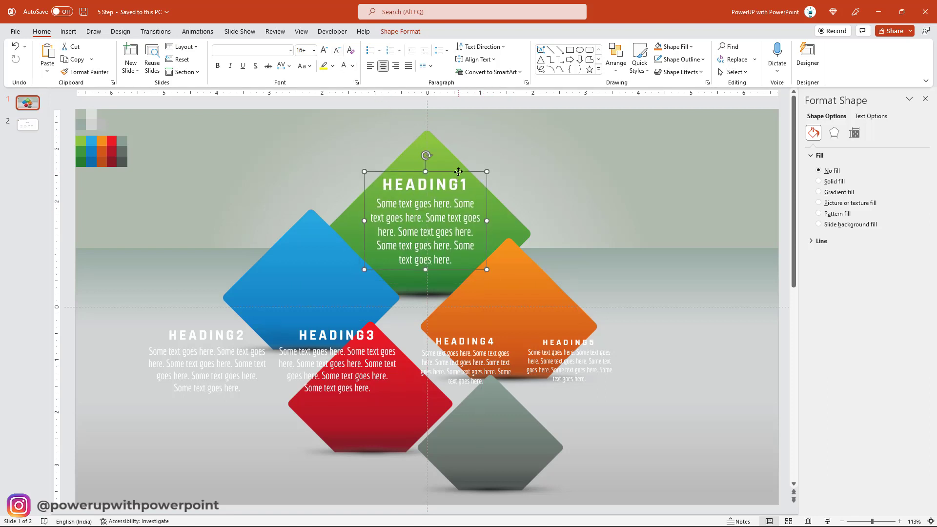
{"action": "left_click", "coordinate": [243, 339]}
{"action": "left_click", "coordinate": [337, 51]}
{"action": "left_click", "coordinate": [337, 50]}
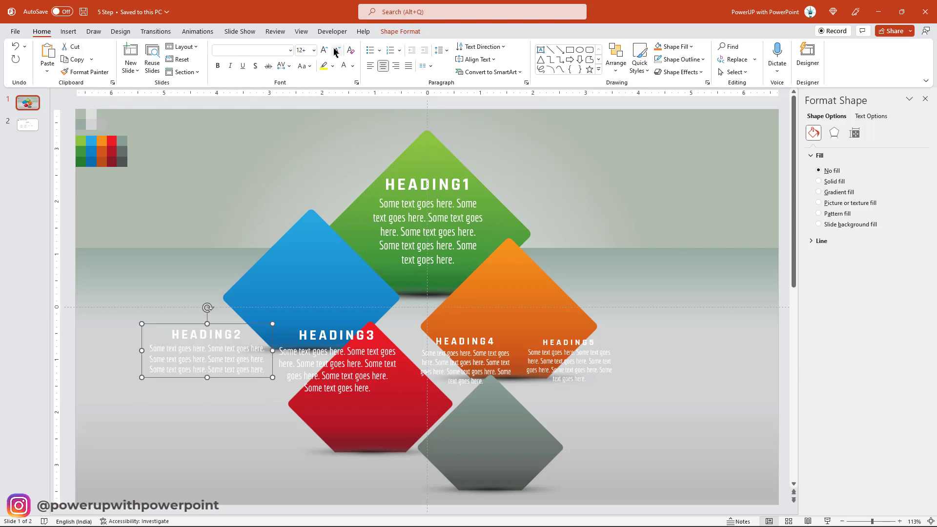
{"action": "left_click_drag", "start_coordinate": [272, 358], "coordinate": [234, 352]}
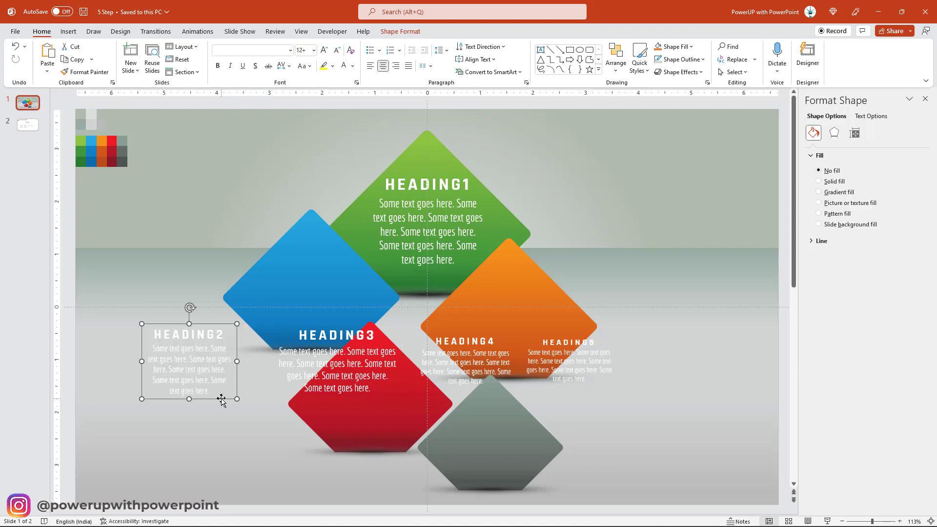
{"action": "left_click_drag", "start_coordinate": [225, 398], "coordinate": [340, 326]}
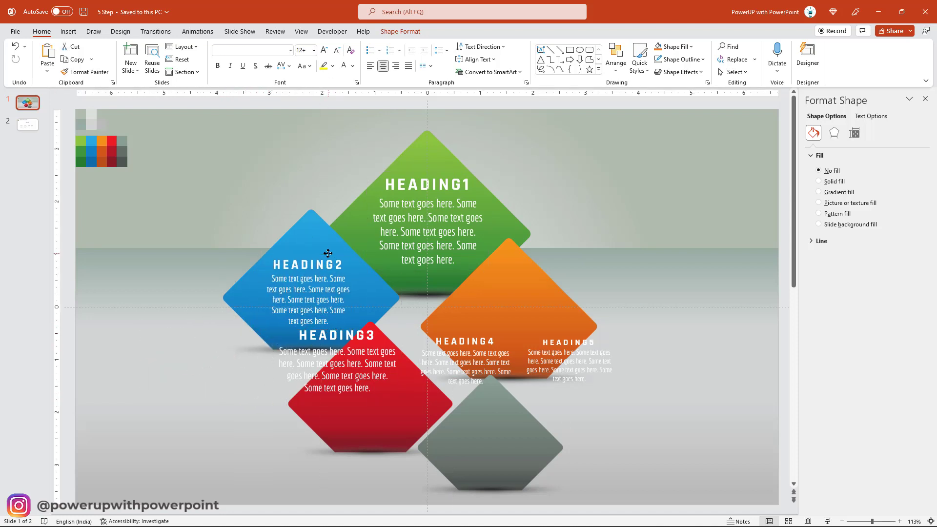
{"action": "left_click_drag", "start_coordinate": [328, 252], "coordinate": [327, 254]}
- Fit HEADING3, HEADING4 and HEADING5 onto the orange, red and gray diamonds
{"action": "left_click", "coordinate": [273, 366]}
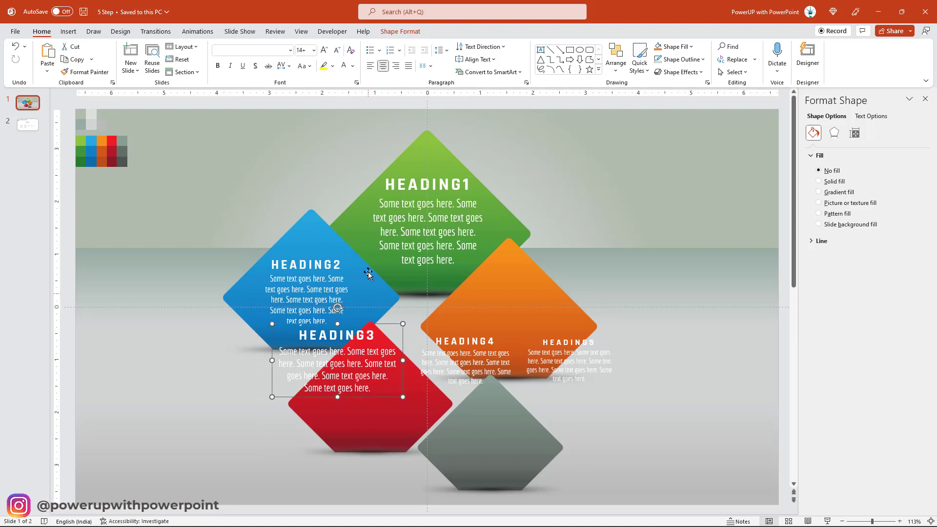
{"action": "left_click", "coordinate": [337, 51]}
{"action": "left_click", "coordinate": [337, 50]}
{"action": "left_click_drag", "start_coordinate": [405, 349], "coordinate": [371, 349]}
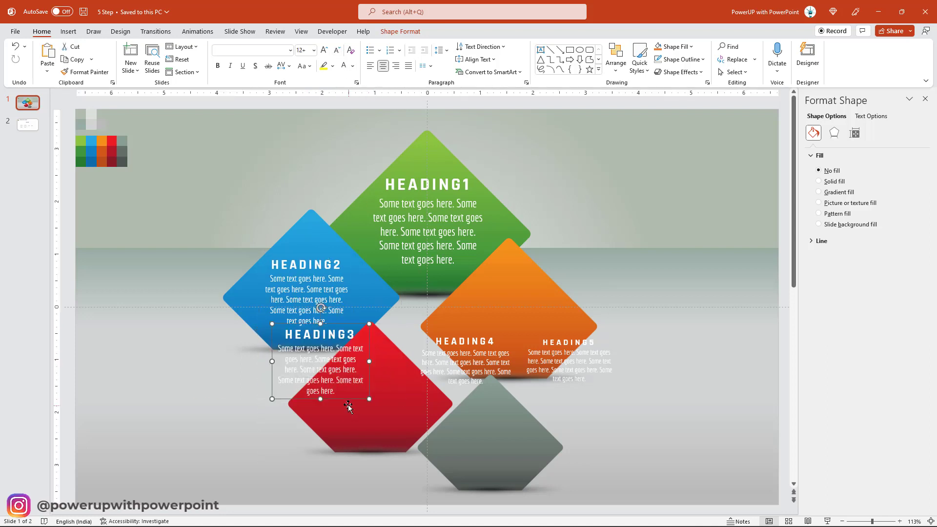
{"action": "left_click_drag", "start_coordinate": [347, 405], "coordinate": [533, 354]}
{"action": "left_click_drag", "start_coordinate": [439, 371], "coordinate": [414, 398]}
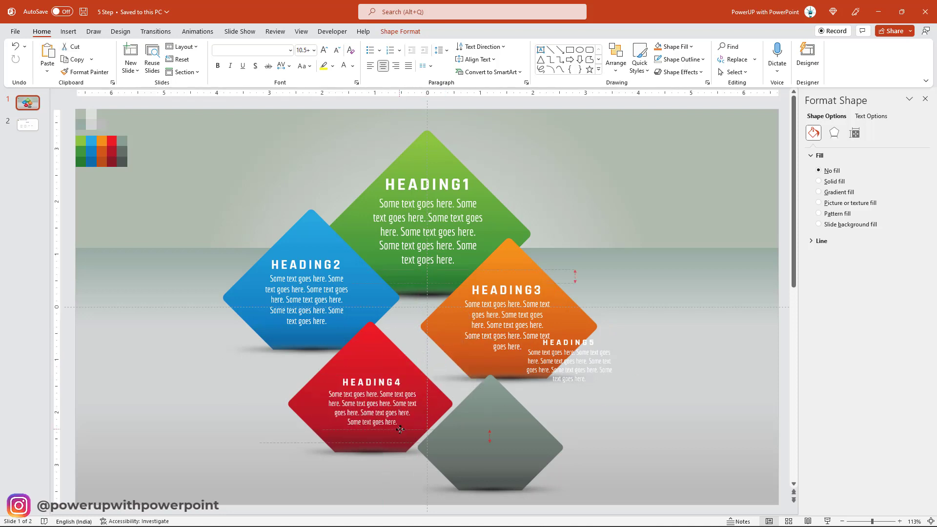
{"action": "left_click", "coordinate": [591, 385]}
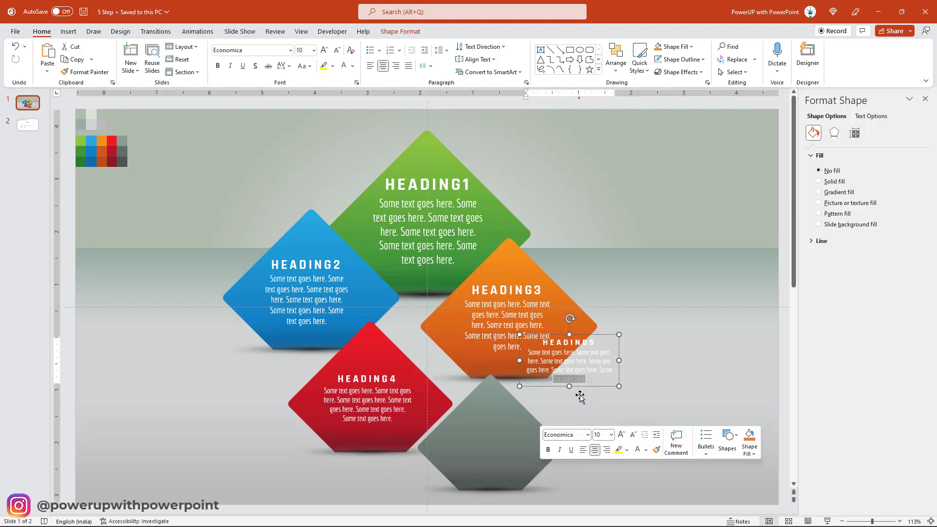
{"action": "left_click_drag", "start_coordinate": [580, 396], "coordinate": [504, 468]}
{"action": "left_click", "coordinate": [231, 316]}
{"action": "left_click", "coordinate": [220, 215]}
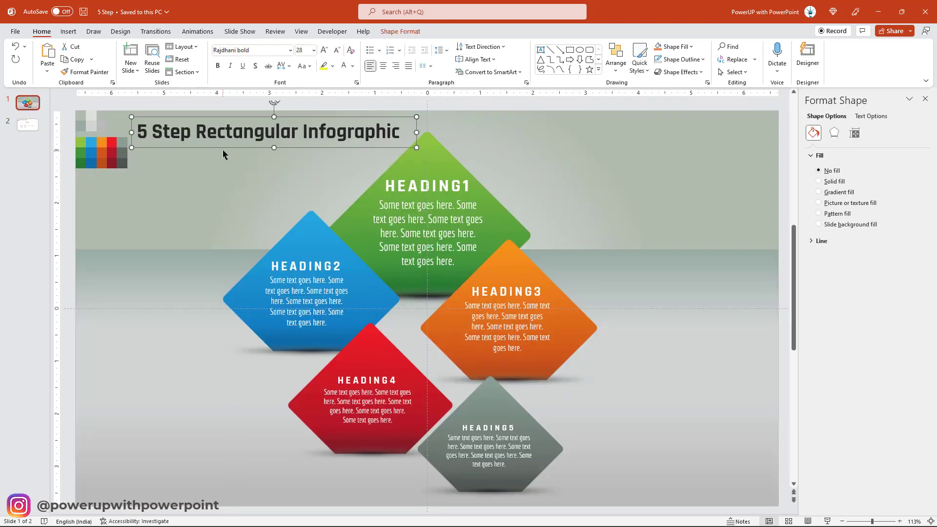
- Delete the colour swatch grid from the slide corner and start the slide show
{"action": "left_click", "coordinate": [223, 154]}
{"action": "left_click_drag", "start_coordinate": [167, 203], "coordinate": [72, 100]}
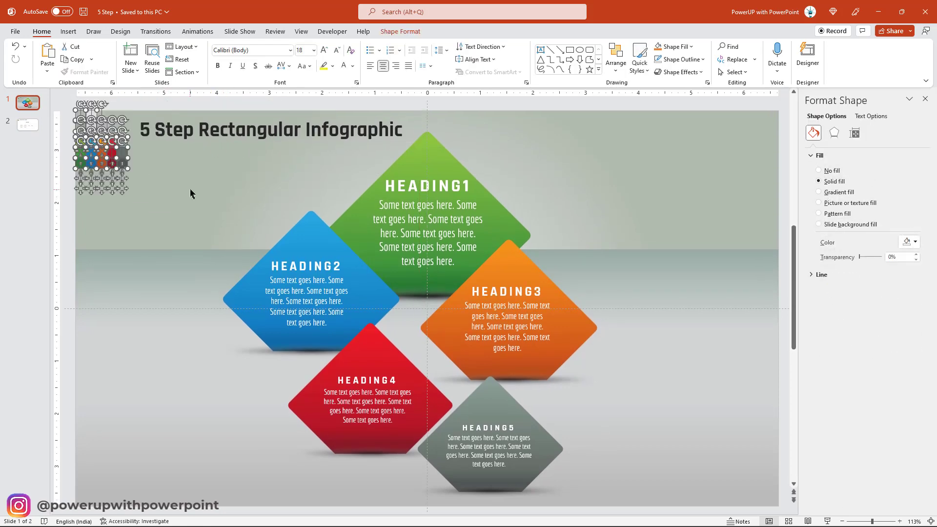
{"action": "key", "text": "Delete"}
{"action": "key", "text": "F5"}
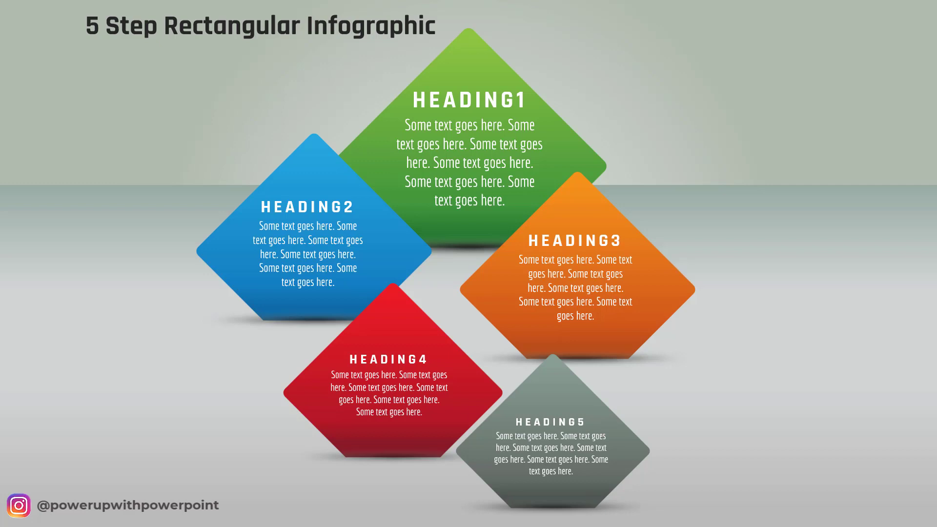
- End the slide show and return to the finished infographic slide
{"action": "key", "text": "Escape"}
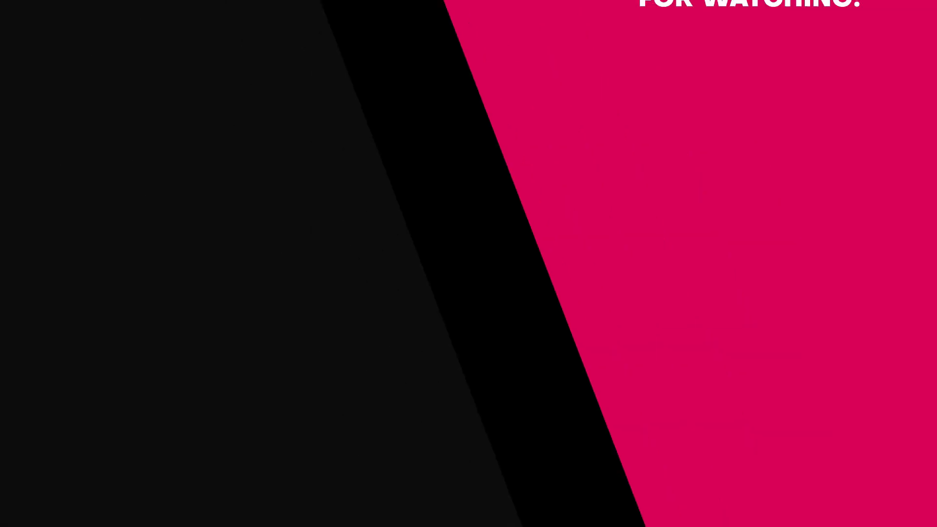